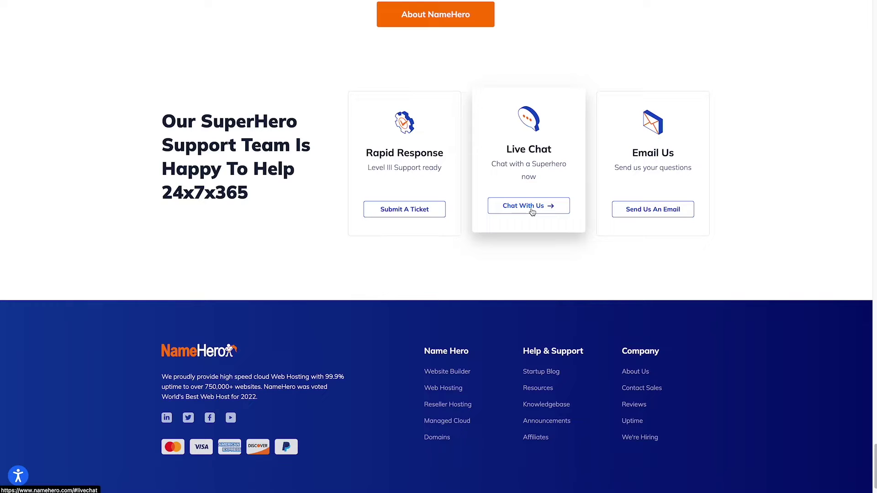
Open the NameHero live chat from the support section, view its contact options, and close the chat window.
left_click(532, 211)
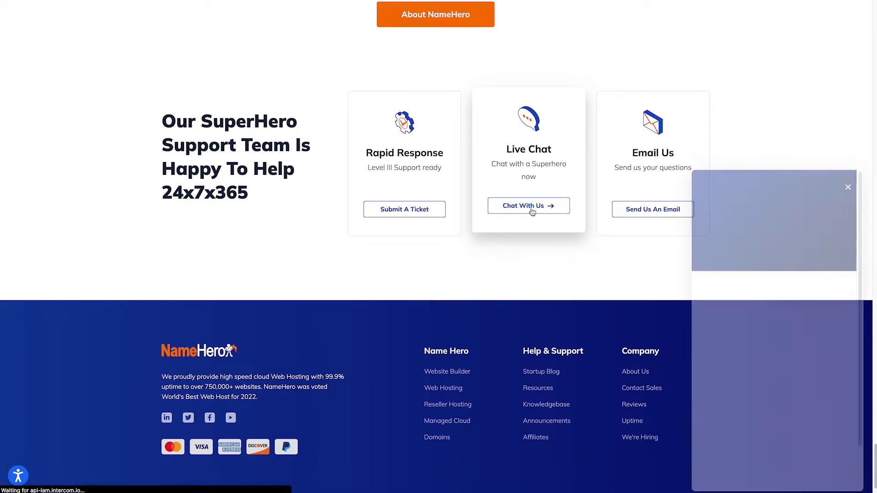
scroll(672, 344, "up", 4)
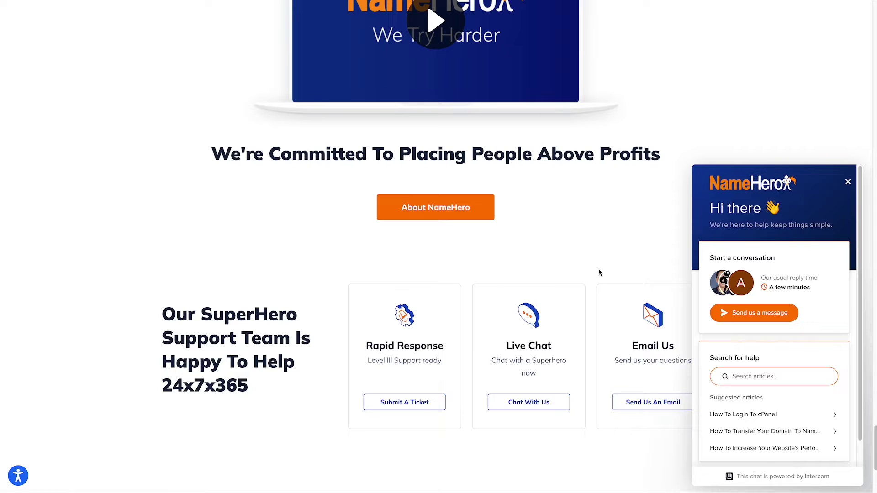
left_click(847, 182)
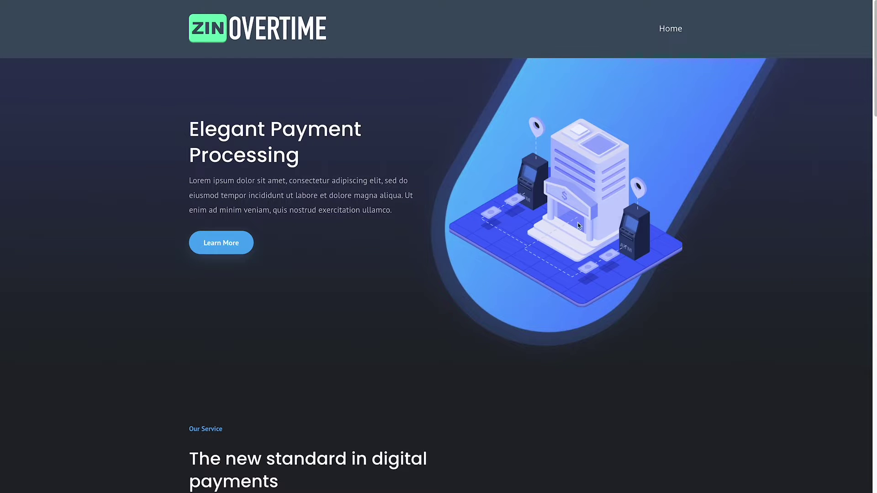
Open the live chat from the 24/7 support section of the Zin Overtime page, view it, and minimize it.
scroll(524, 222, "down", 1)
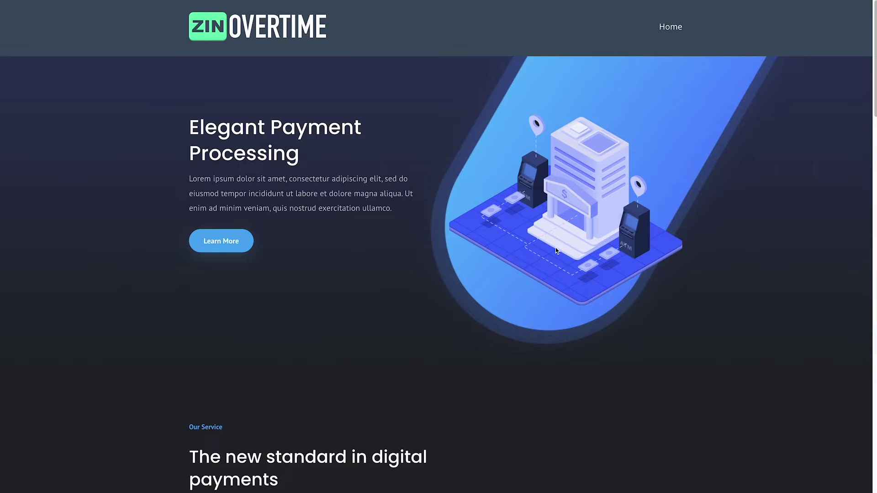
scroll(557, 251, "down", 20)
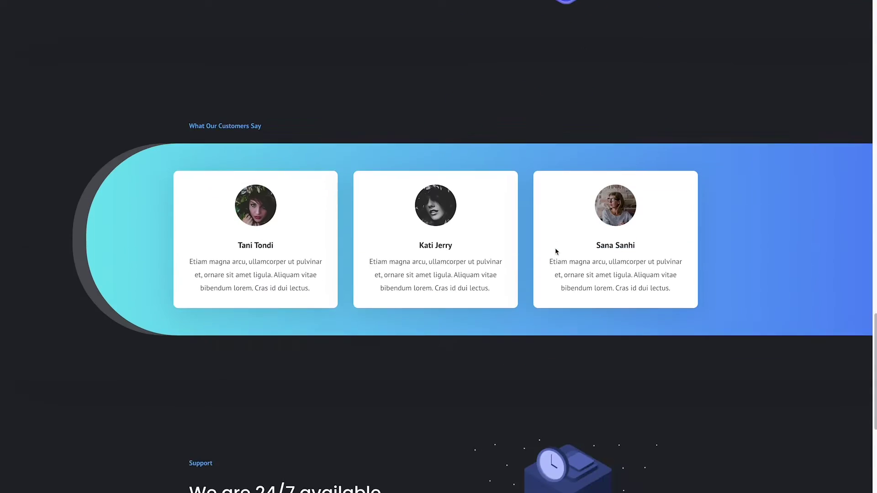
scroll(557, 250, "down", 6)
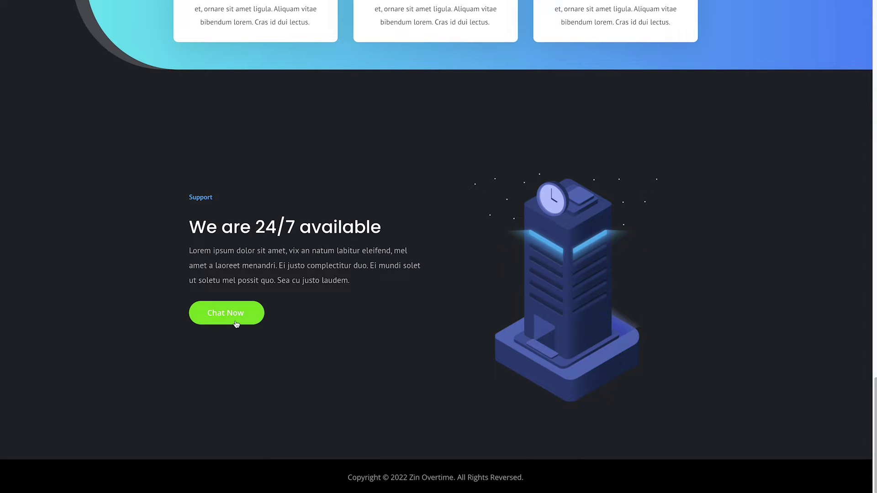
left_click(236, 324)
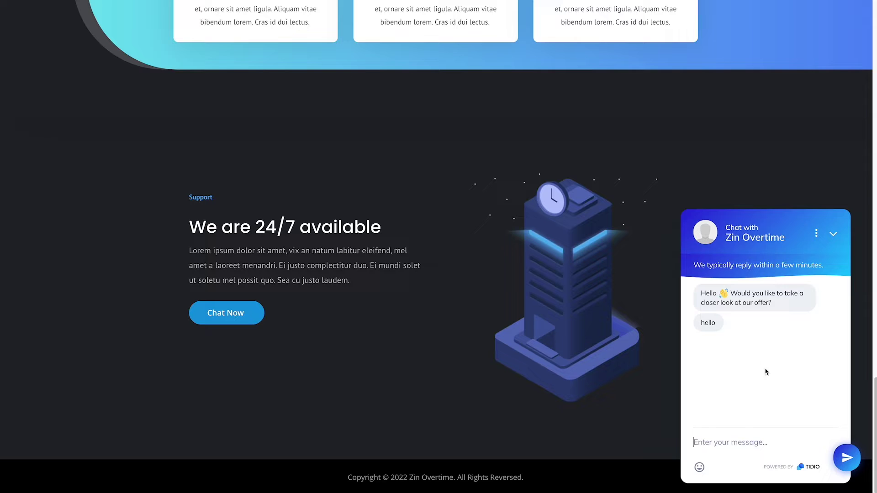
left_click(833, 234)
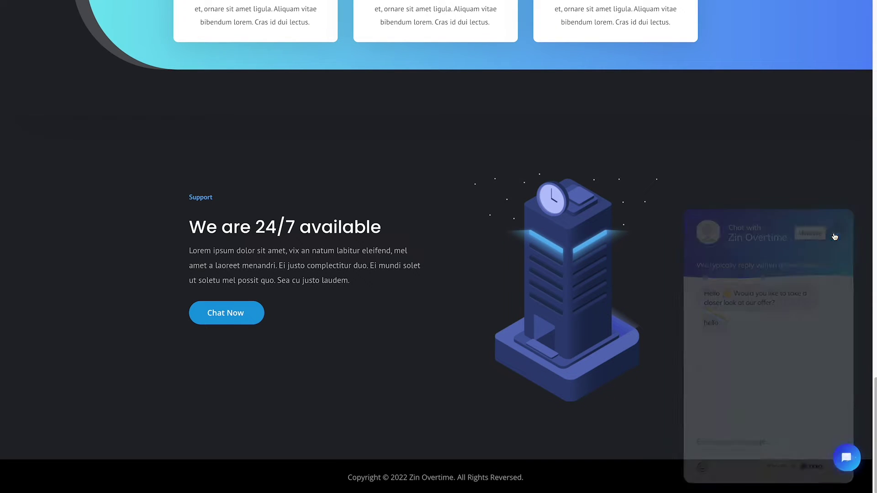
scroll(480, 265, "up", 4)
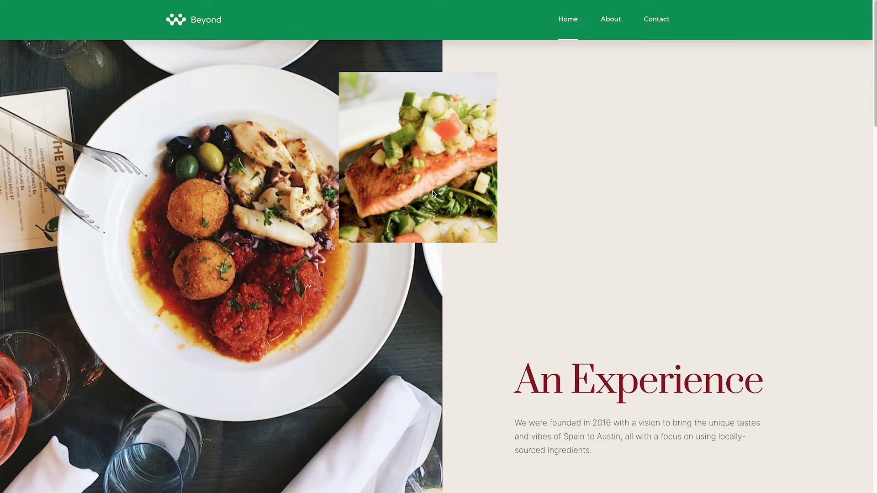
Open the online chat from the Beyond site's Contact Us section, review the earlier conversation, and minimize the chat.
scroll(433, 193, "down", 20)
scroll(433, 193, "down", 5)
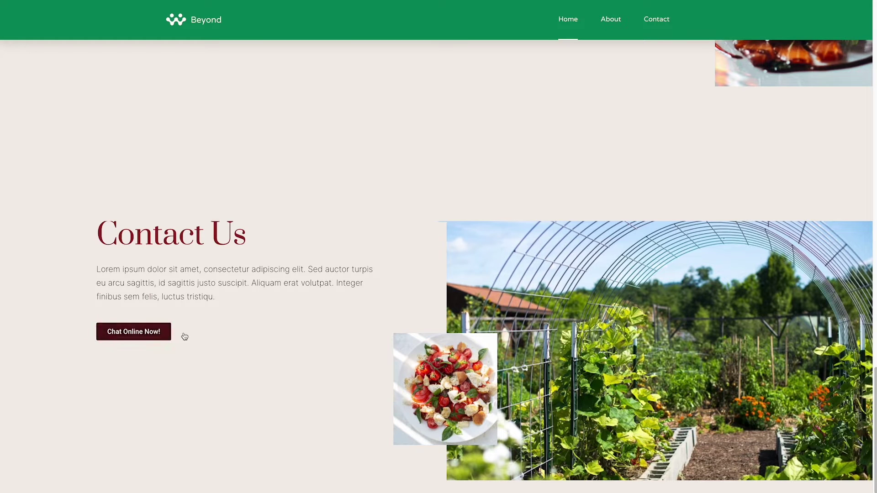
left_click(129, 331)
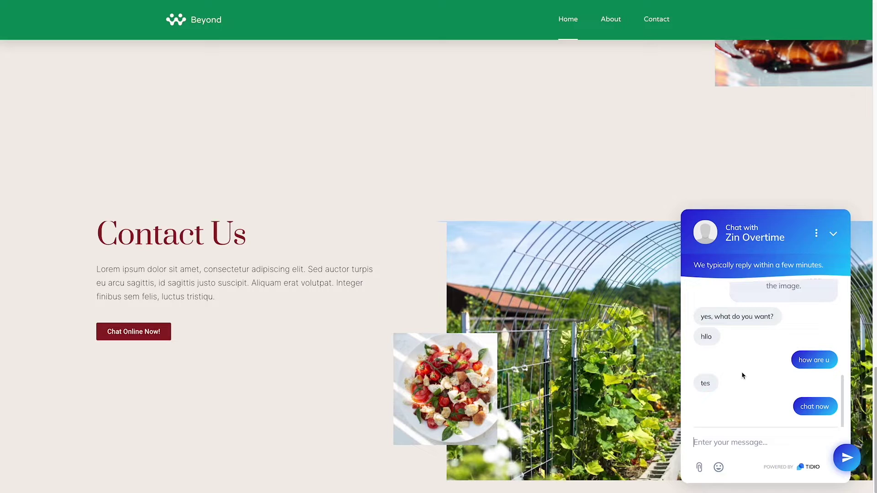
scroll(743, 375, "up", 2)
scroll(743, 375, "up", 5)
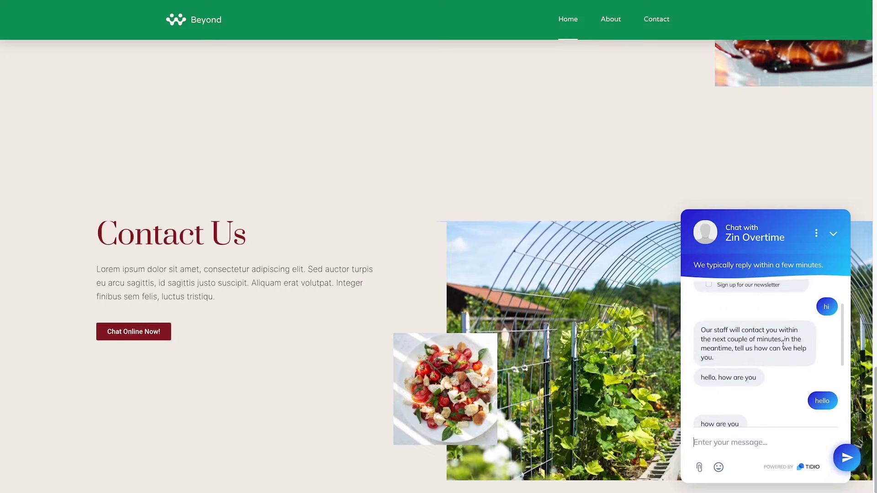
scroll(780, 347, "down", 5)
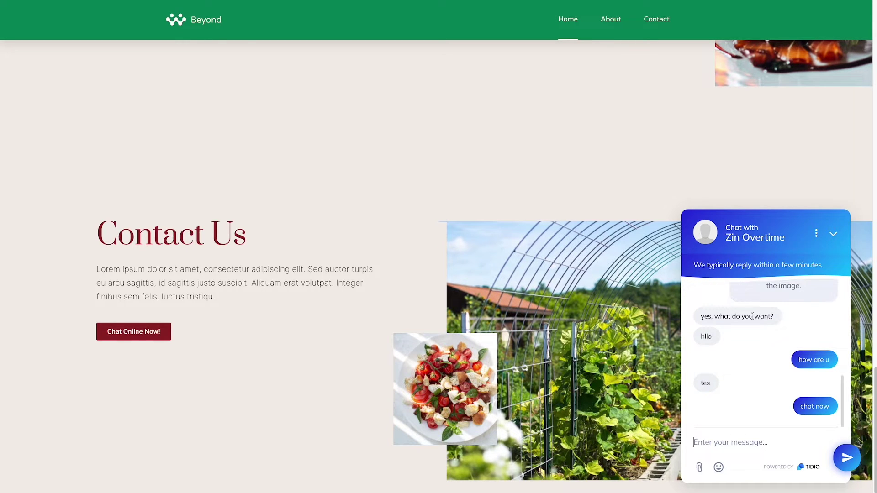
left_click(833, 234)
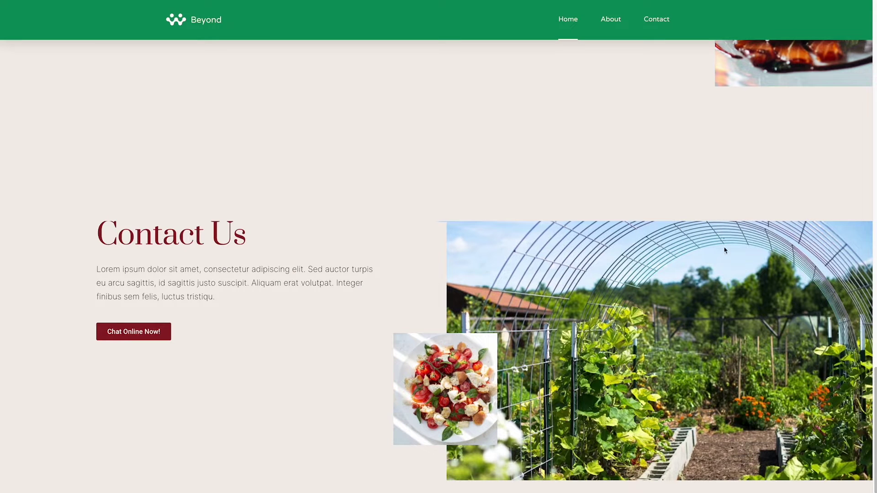
scroll(633, 317, "up", 3)
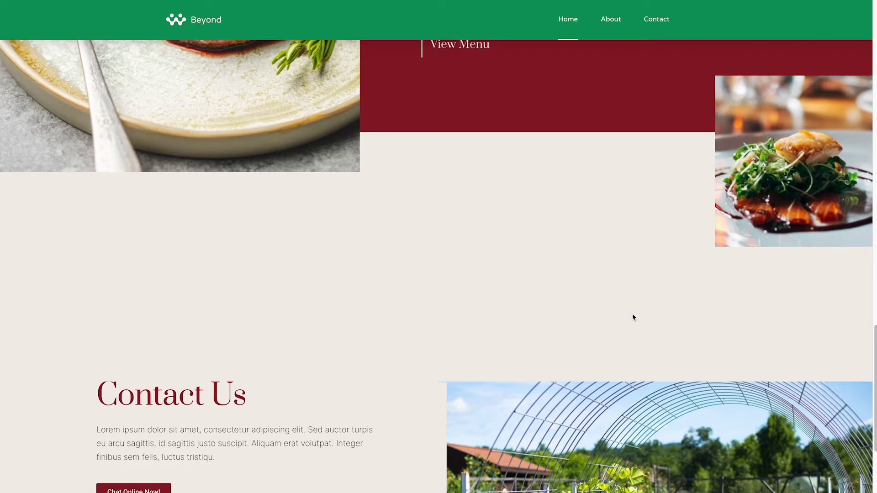
scroll(634, 317, "up", 20)
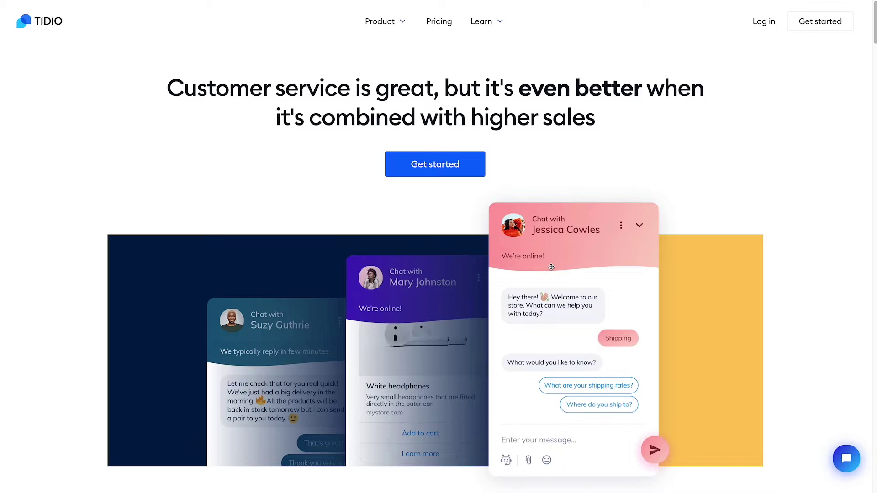
Examine the chat examples and Whisker Bag case on the Tidio homepage, and view Tidio's own chat widget before minimizing it.
scroll(551, 267, "down", 1)
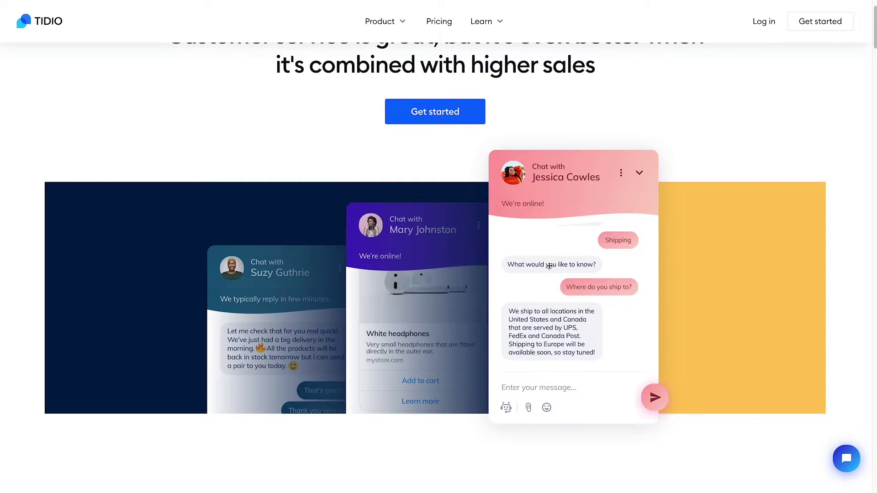
scroll(549, 266, "down", 1)
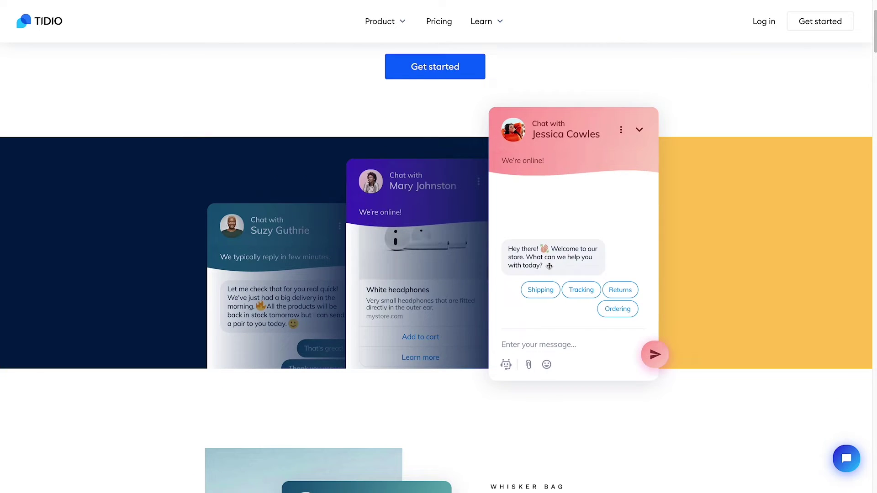
scroll(549, 266, "down", 5)
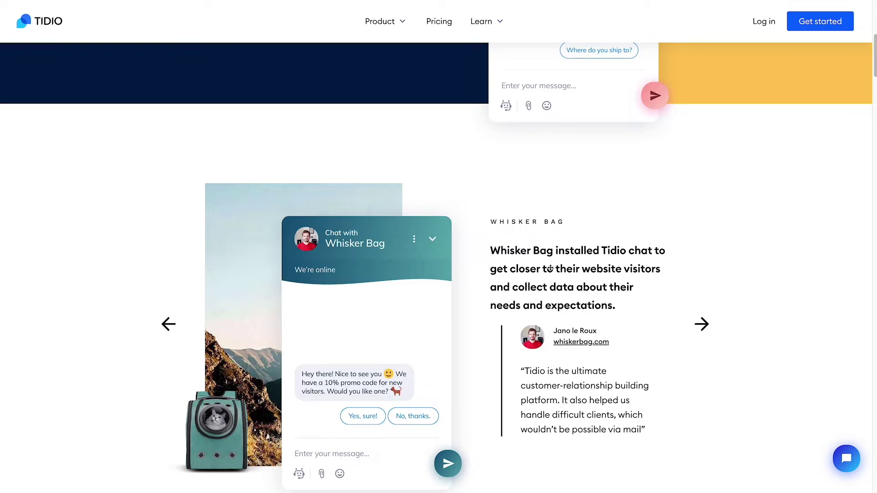
scroll(567, 288, "down", 1)
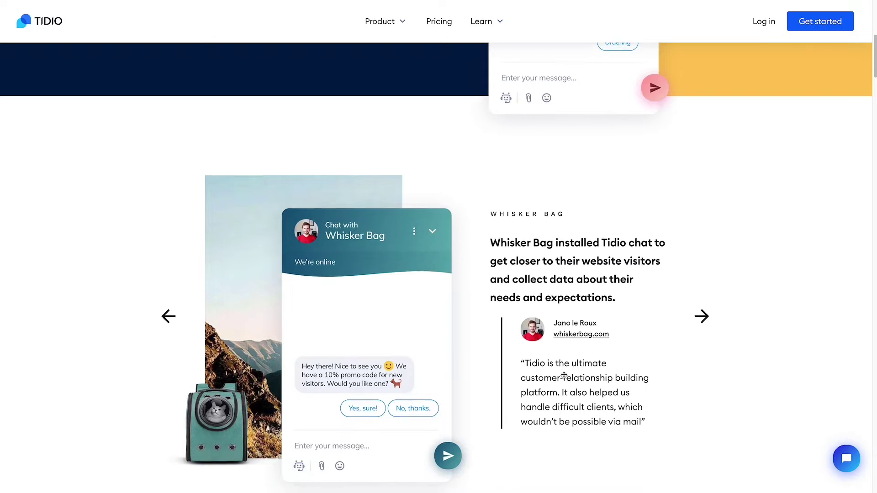
scroll(563, 375, "down", 5)
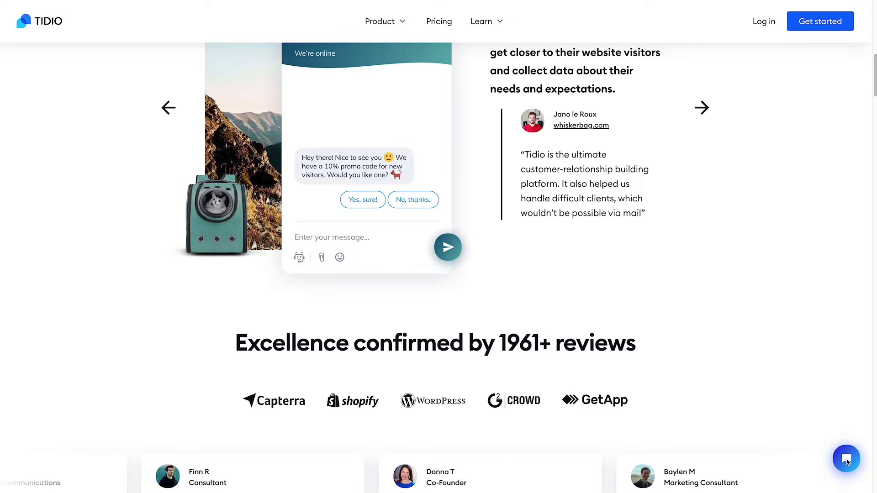
left_click(846, 460)
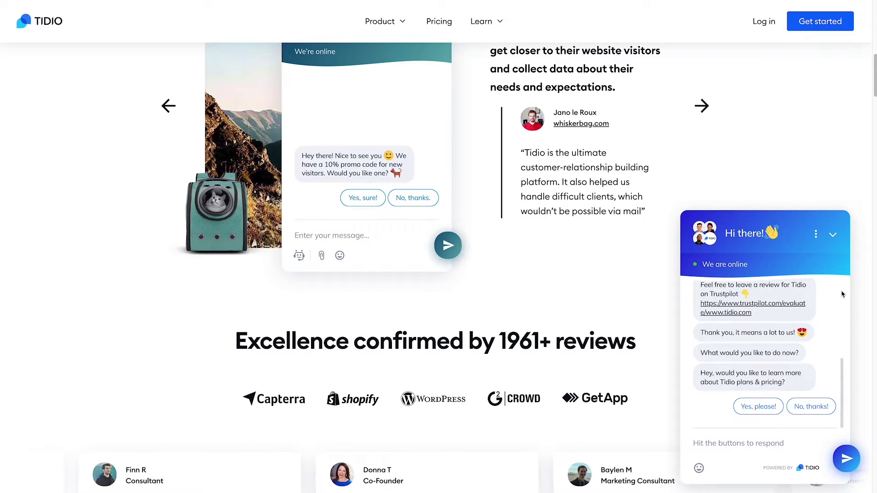
left_click(832, 234)
Examine the customer reviews, integrations, pricing summary and installation instructions on the Tidio homepage.
scroll(487, 355, "down", 5)
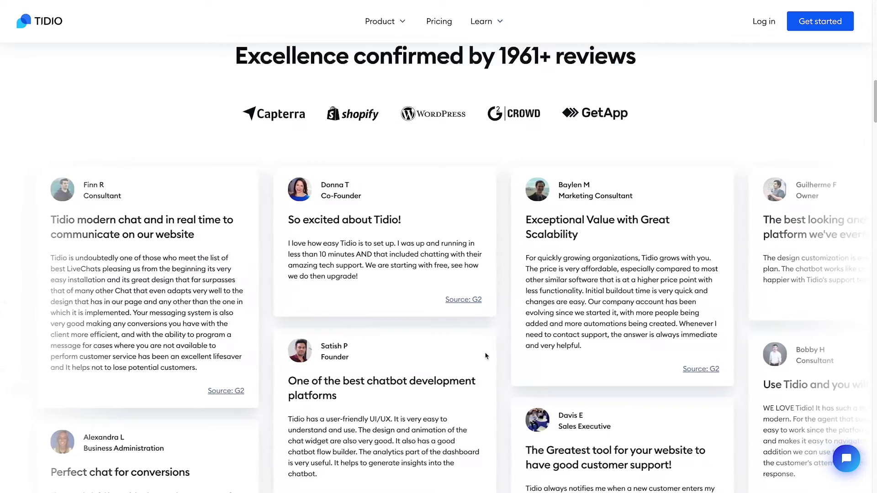
scroll(486, 355, "down", 20)
scroll(485, 355, "down", 20)
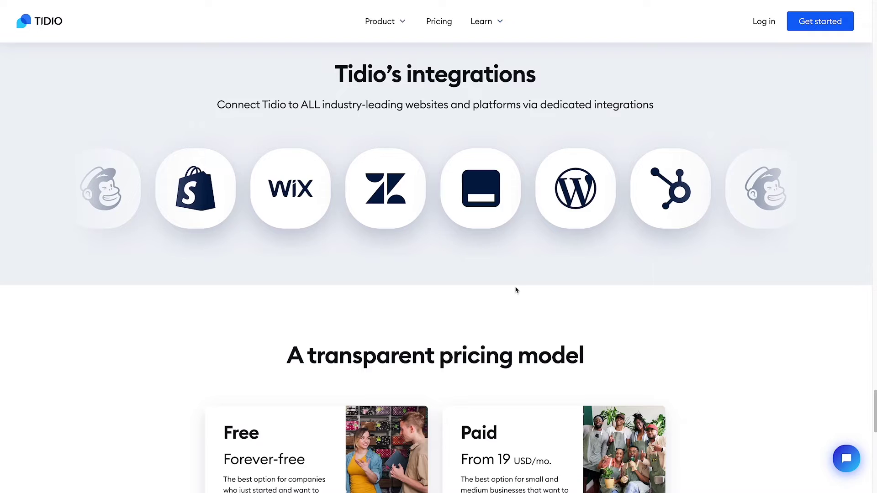
scroll(618, 385, "down", 5)
scroll(613, 382, "down", 5)
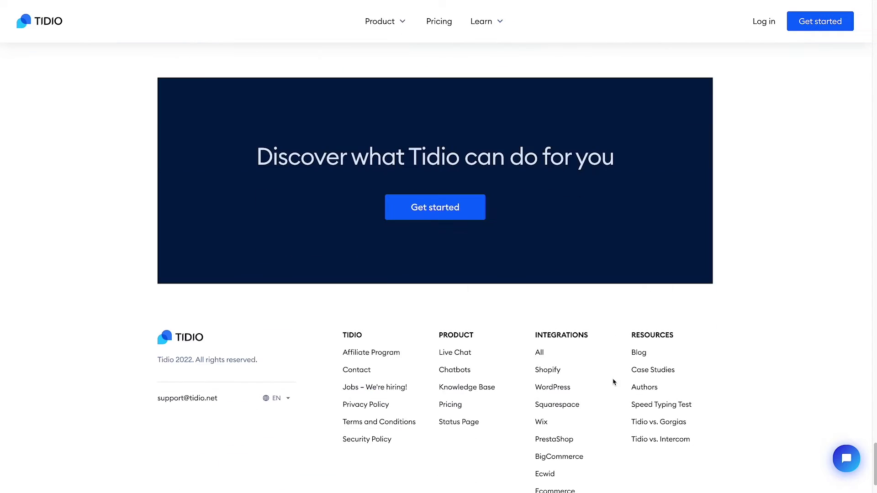
scroll(613, 382, "up", 10)
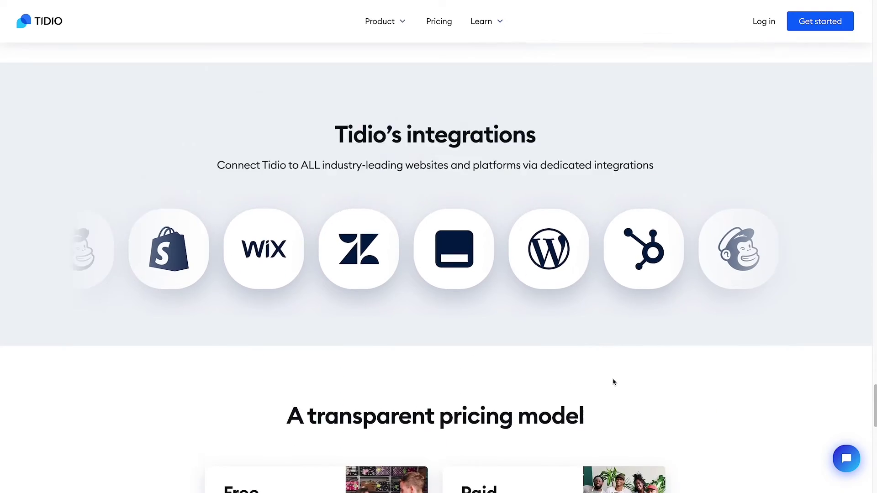
scroll(613, 381, "up", 6)
scroll(607, 378, "up", 1)
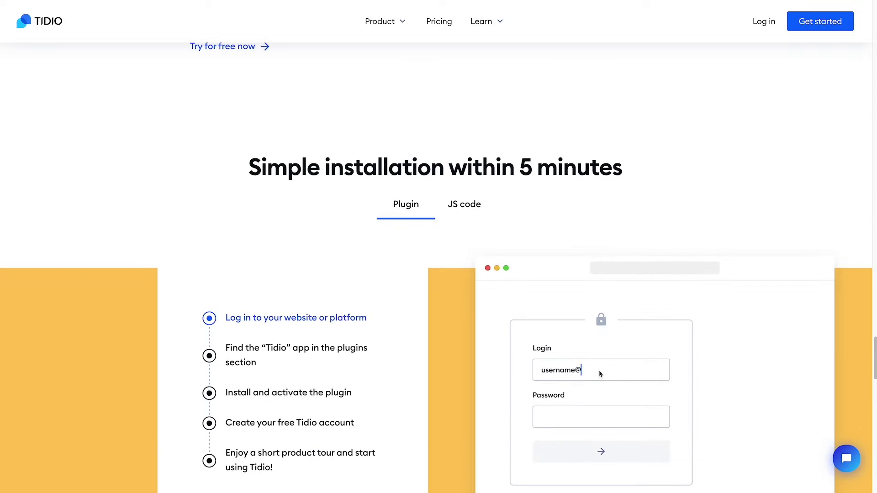
View Tidio's free account registration form and return to the homepage.
left_click(817, 26)
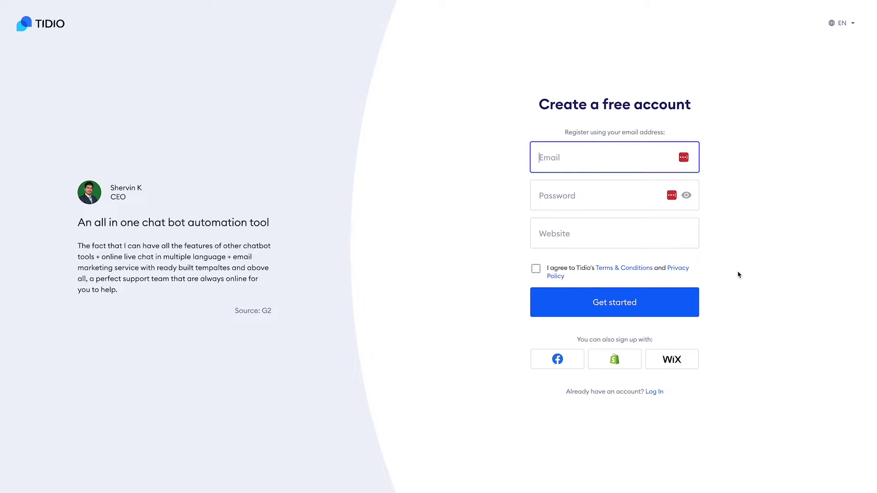
left_click(46, 16)
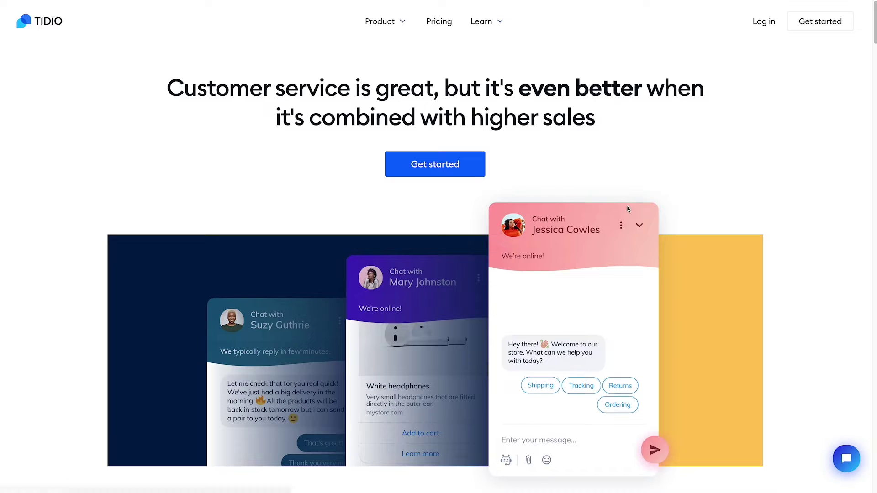
Compare the Free, Communicator, Chatbots and Tidio+ plans on the pricing page, and return to the Tidio homepage.
left_click(439, 23)
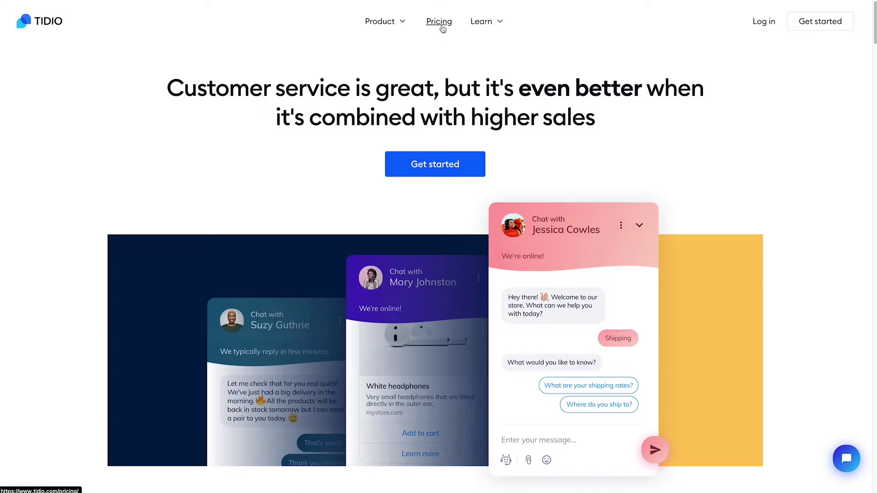
scroll(563, 309, "down", 4)
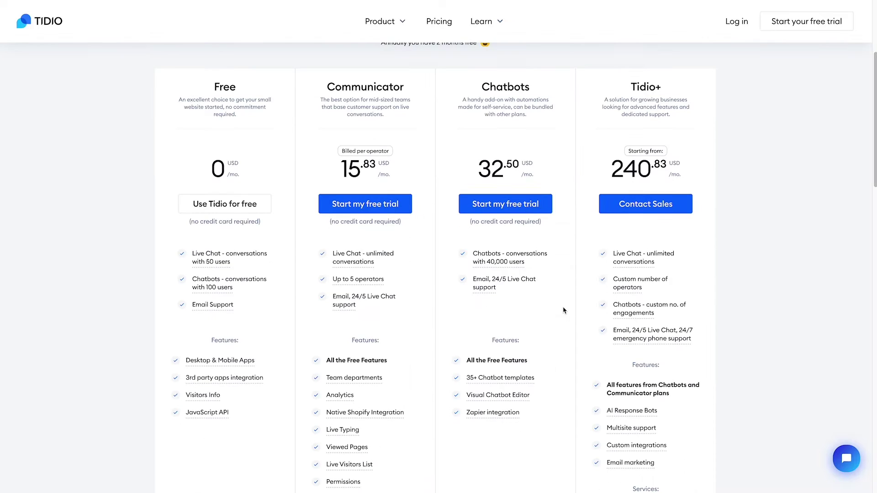
scroll(636, 385, "down", 1)
mouse_move(636, 388)
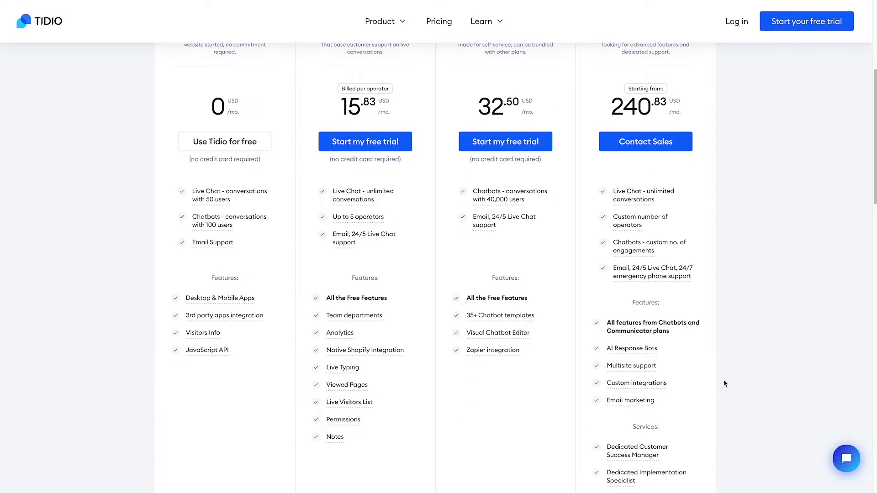
scroll(726, 383, "up", 1)
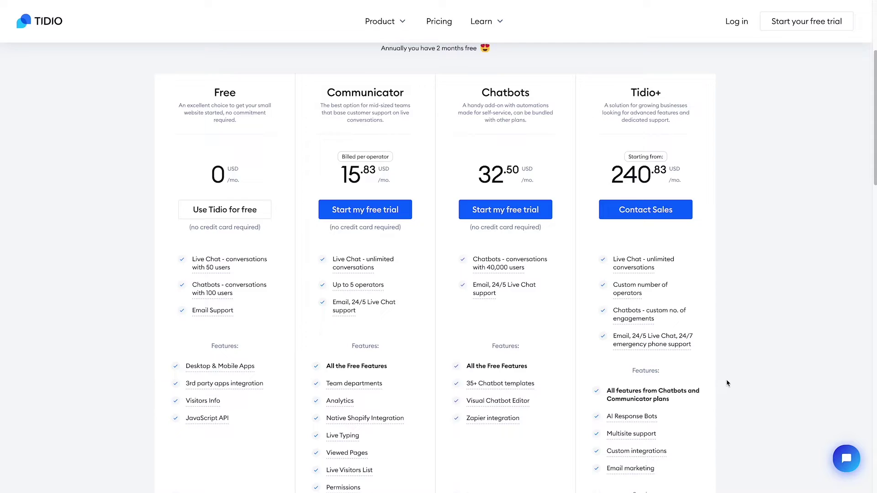
scroll(727, 382, "up", 3)
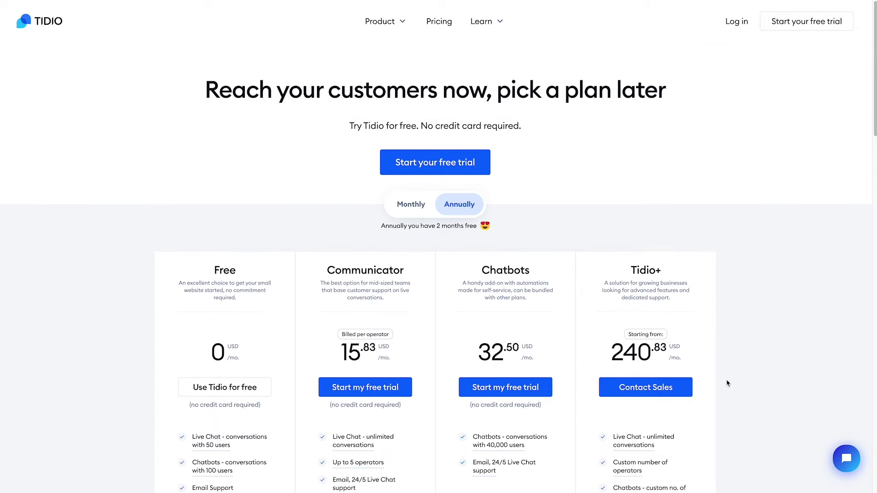
left_click(45, 22)
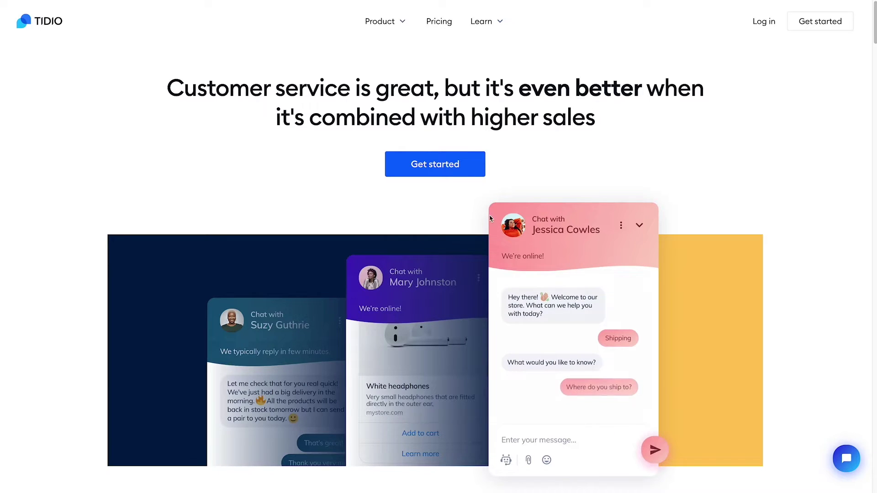
scroll(632, 239, "down", 1)
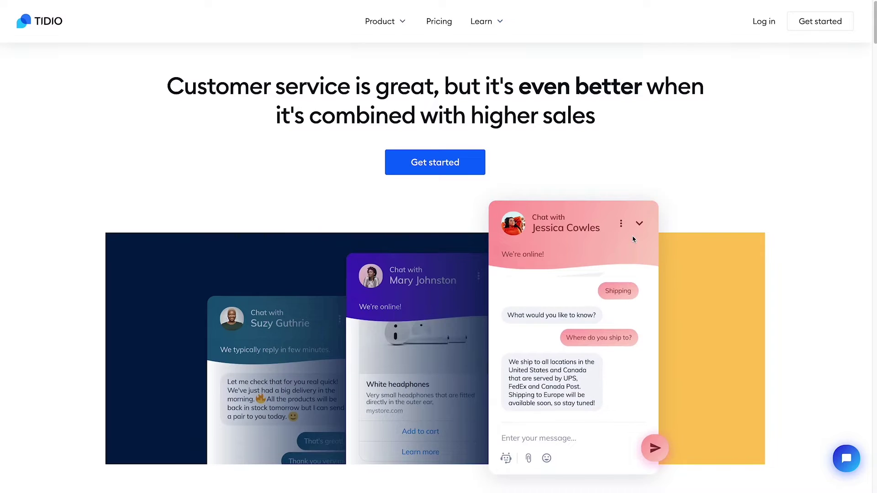
scroll(732, 242, "up", 1)
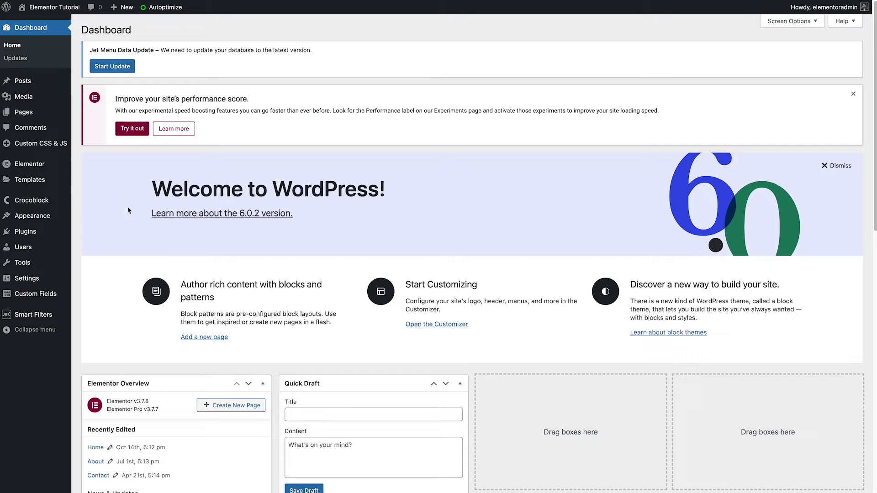
Search the WordPress plugin directory for "tidio chat", and view the live homepage of the Elementor Tutorial site.
mouse_move(37, 233)
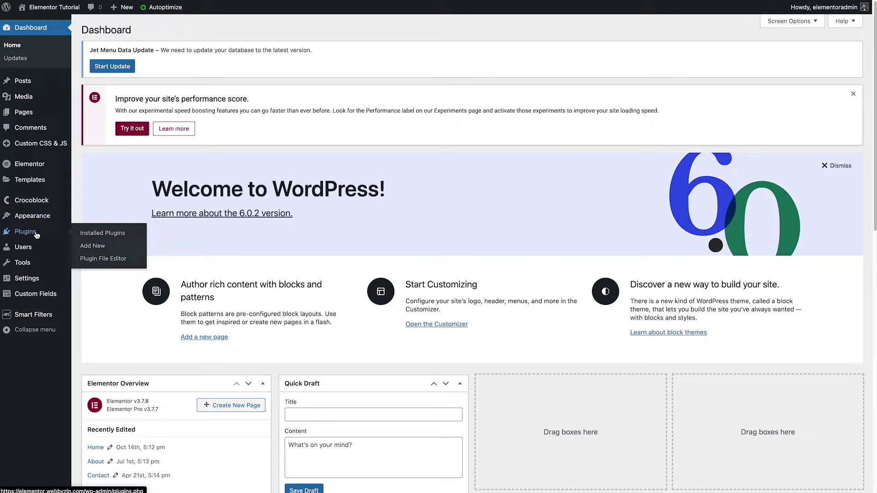
left_click(85, 248)
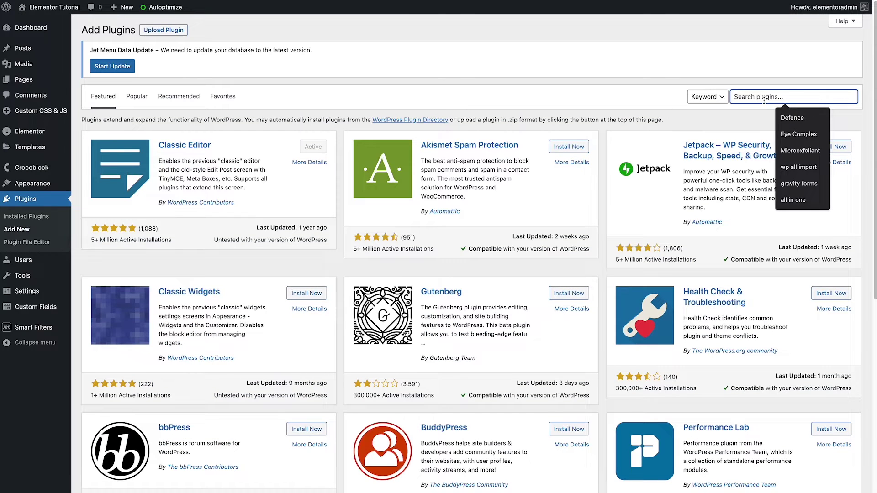
type("tidio chat")
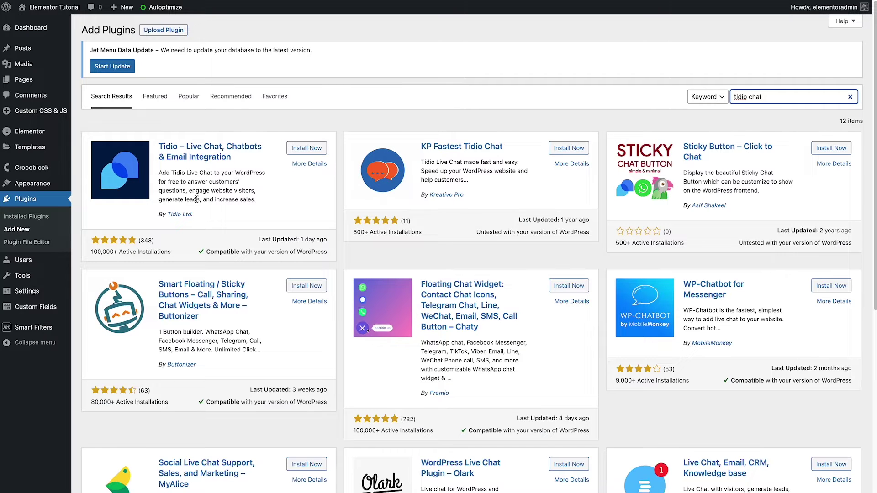
left_click(36, 22)
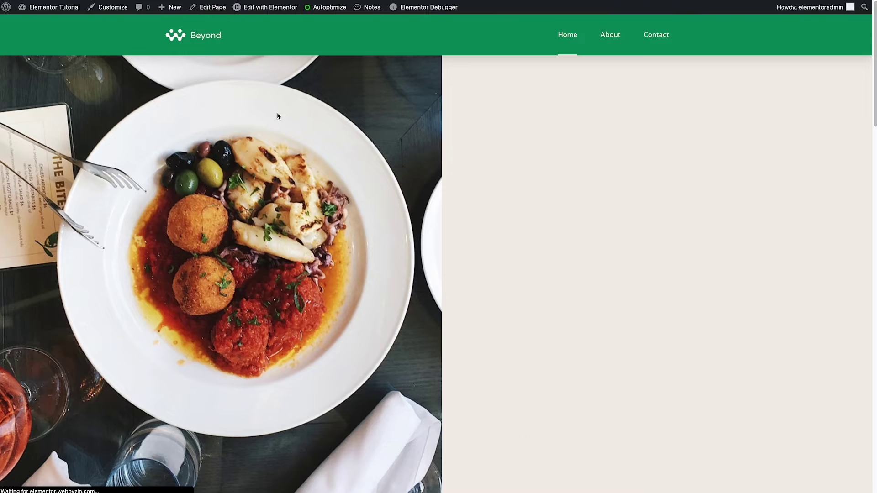
scroll(761, 349, "down", 3)
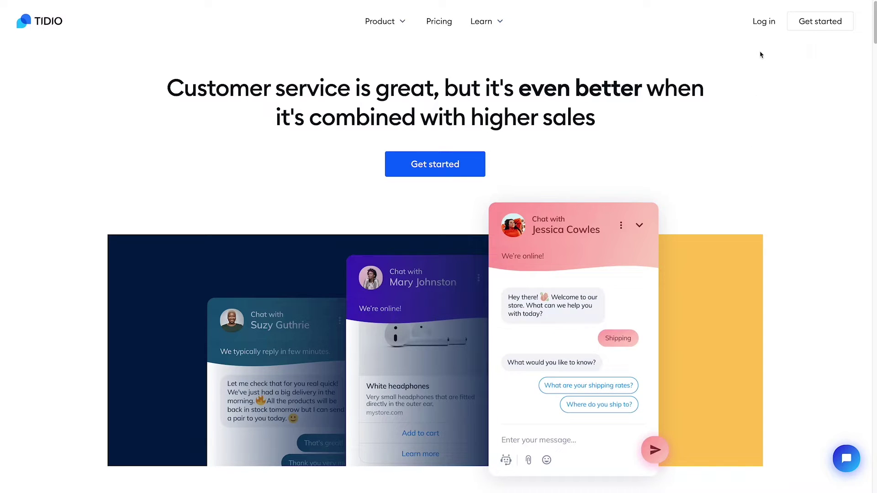
Log in to Tidio, open a chat with the visitor currently on the site, and return to the visitors list.
left_click(761, 23)
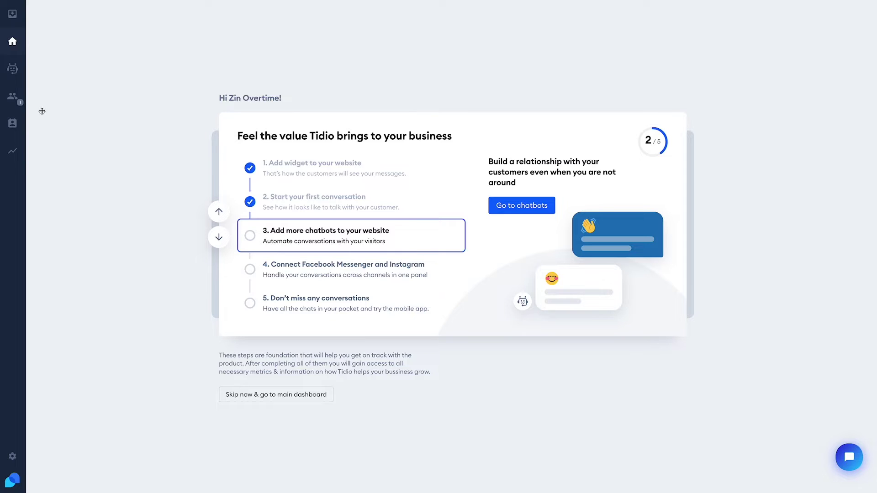
left_click(12, 98)
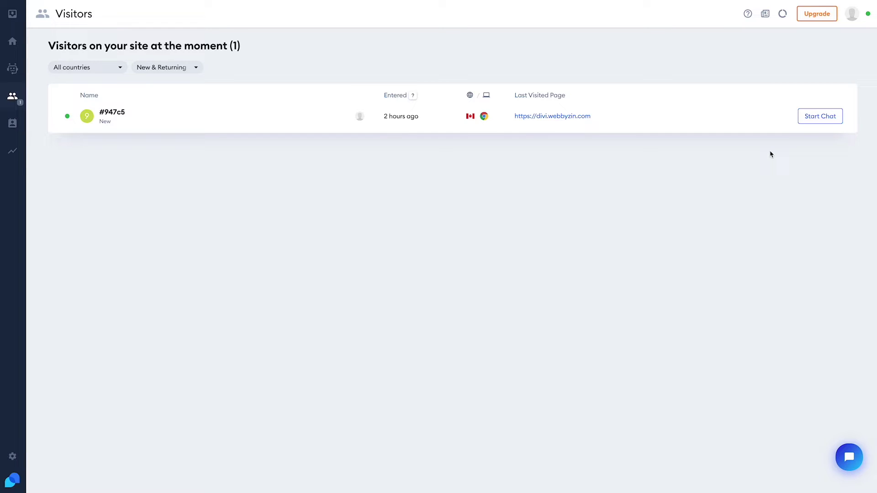
left_click(805, 118)
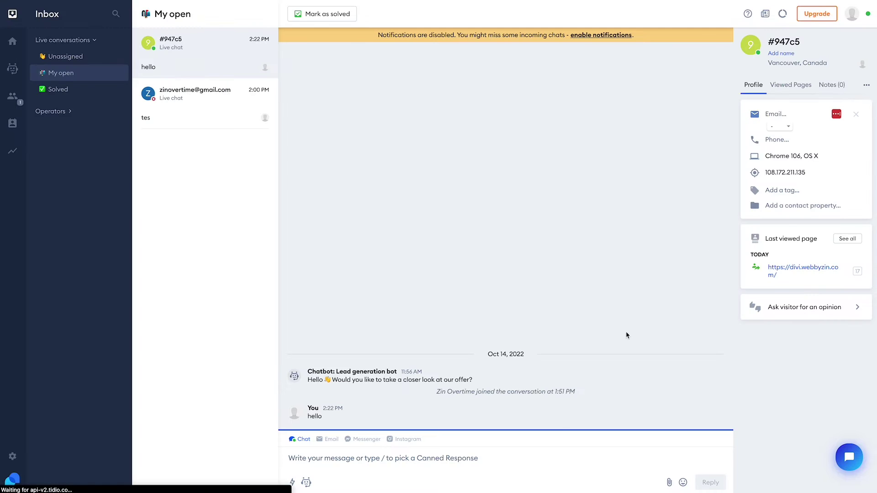
left_click(351, 456)
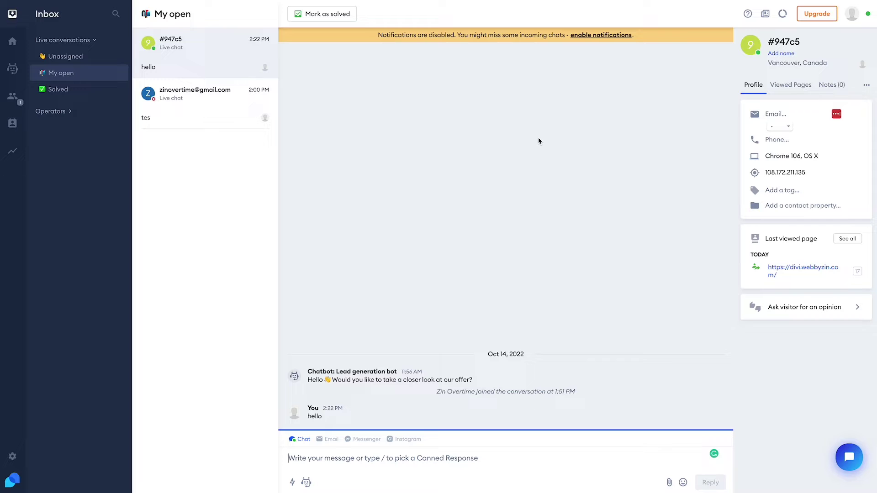
left_click(13, 101)
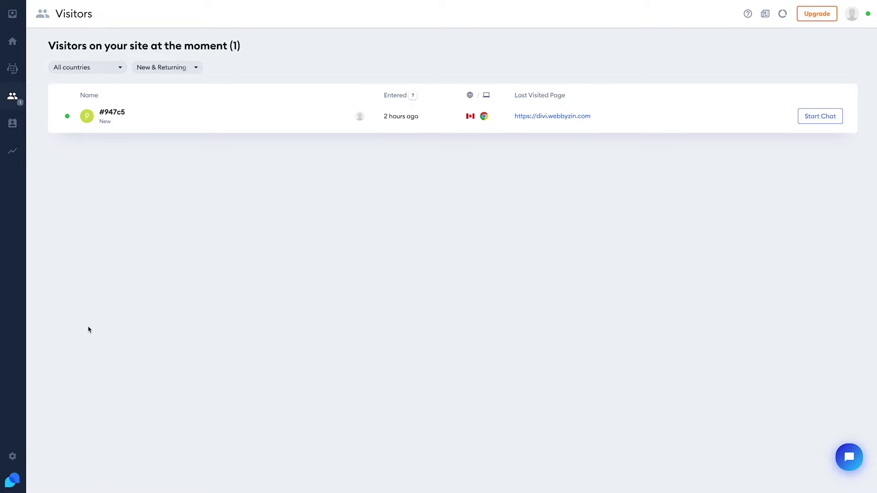
Show the WordPress installation instructions in Tidio's live chat settings and copy the Tidio script code.
left_click(13, 456)
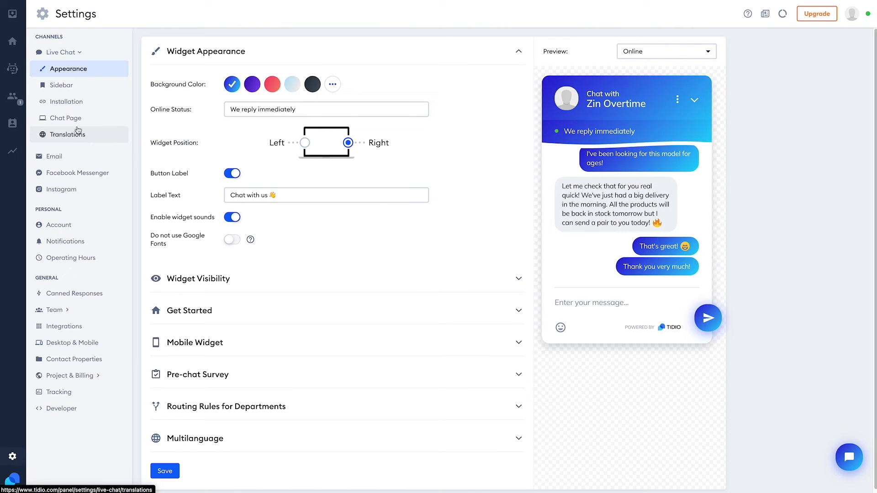
left_click(66, 102)
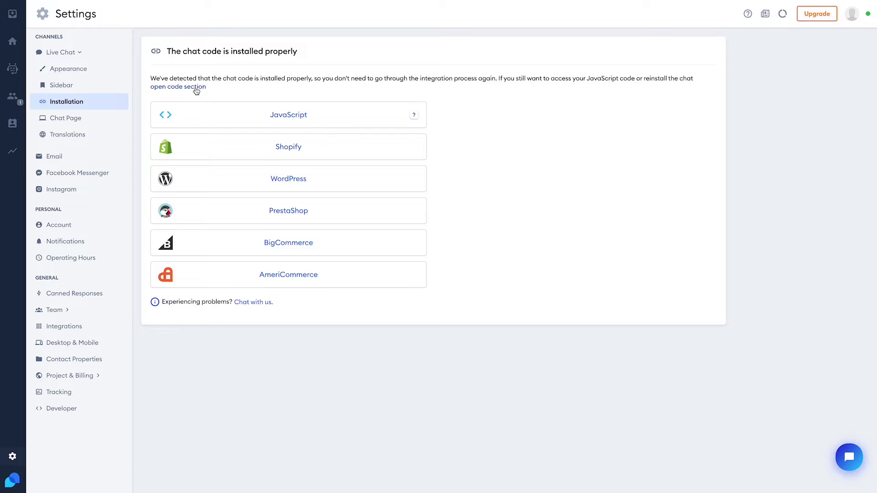
left_click(285, 181)
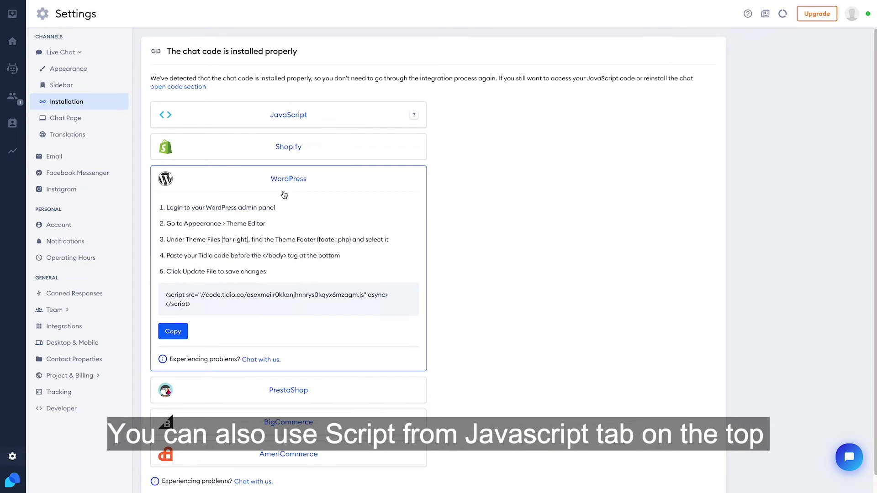
left_click_drag(165, 223, 384, 268)
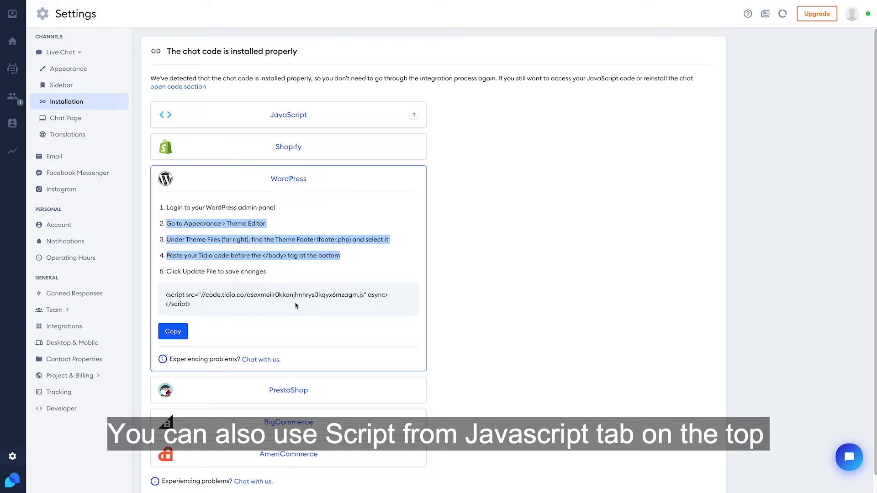
left_click(176, 332)
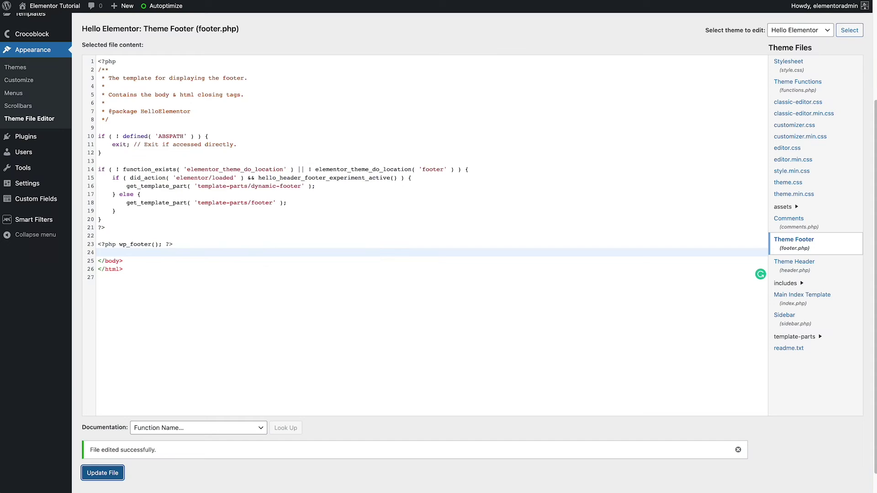
Switch to the WordPress admin and open the Hello Elementor Theme Footer (footer.php) in the theme file editor.
left_click(27, 119)
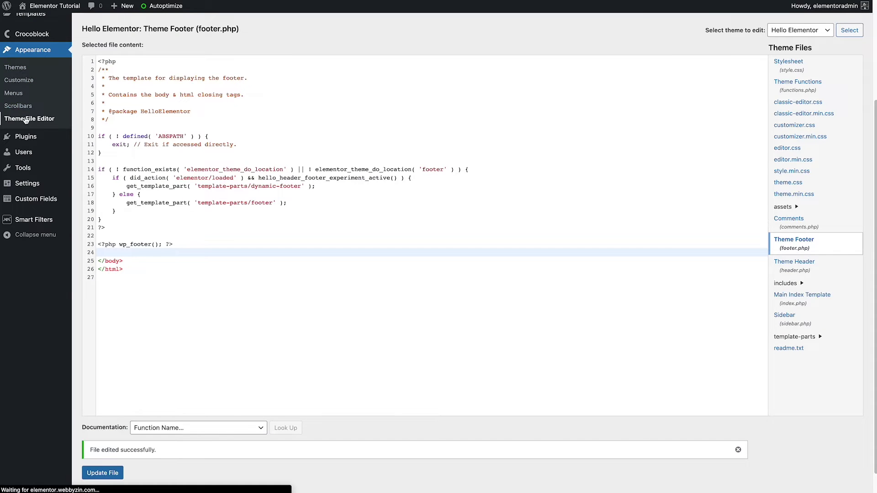
scroll(382, 219, "down", 3)
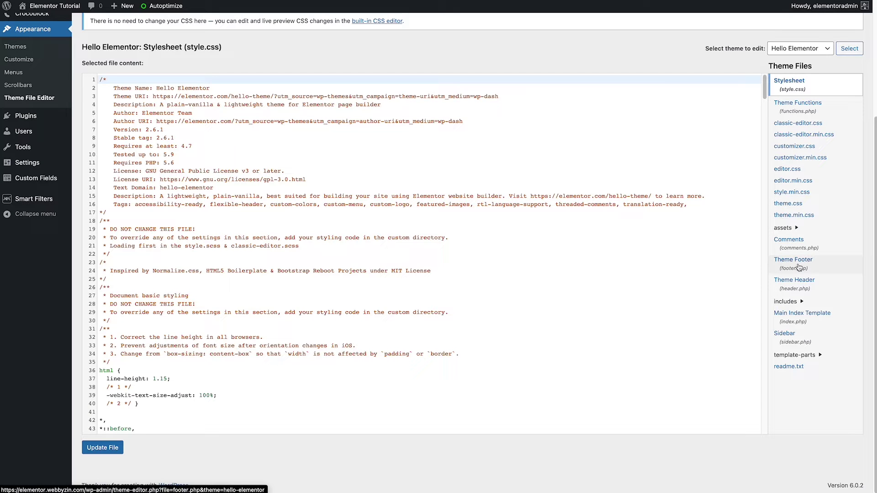
left_click(806, 268)
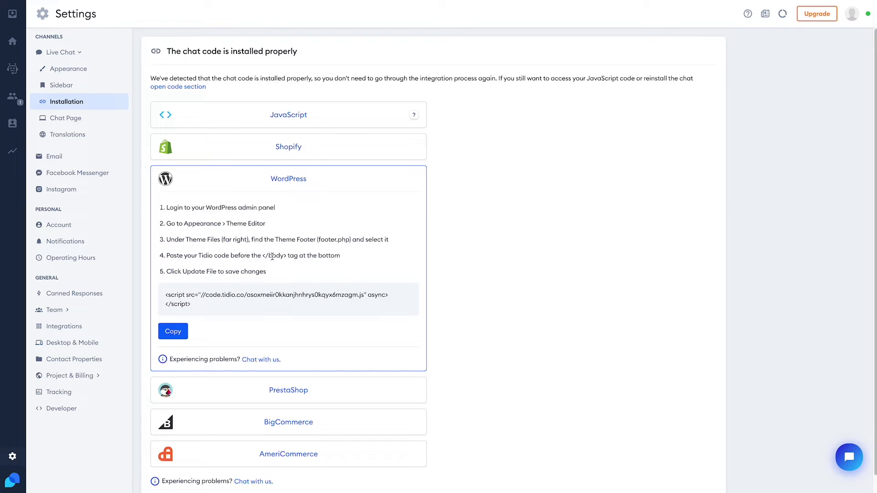
Paste the copied Tidio script on the empty line before the closing body tag in footer.php and update the file.
left_click_drag(262, 255, 290, 256)
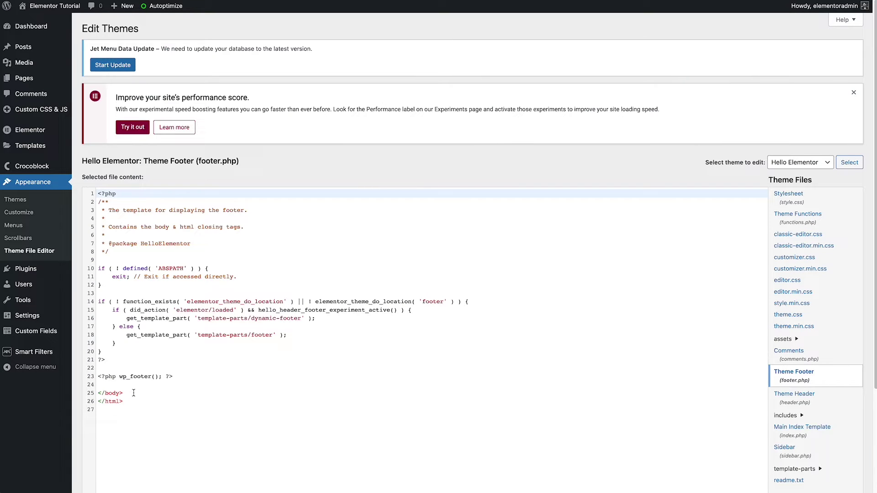
left_click(123, 385)
key("ctrl+v")
scroll(290, 351, "down", 3)
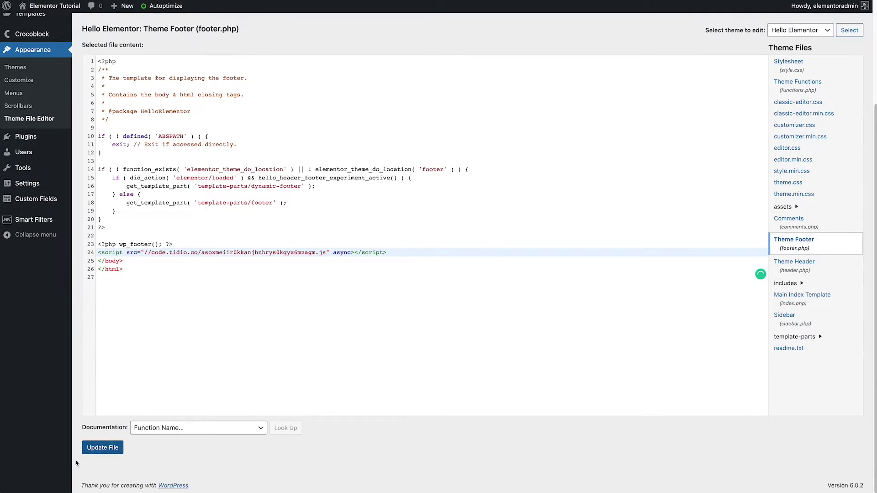
left_click(101, 448)
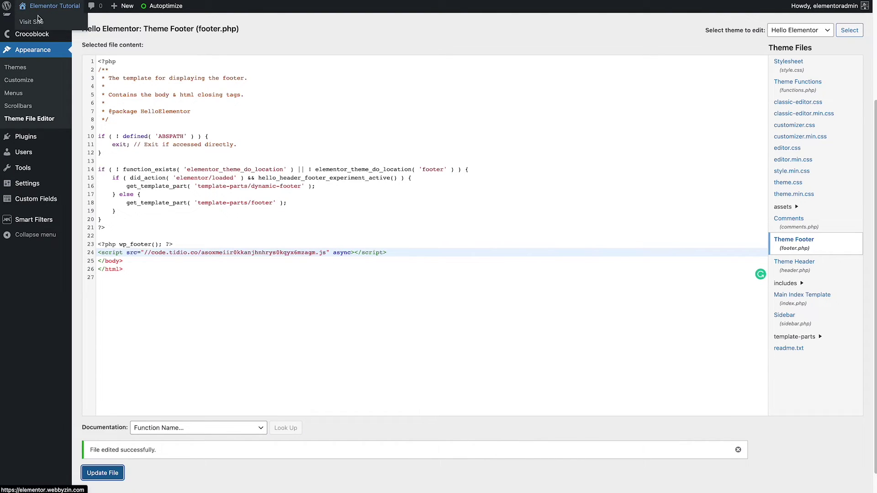
Visit the live site, open the Tidio chat widget to check its conversation window, and minimize it.
left_click(36, 22)
left_click(36, 22)
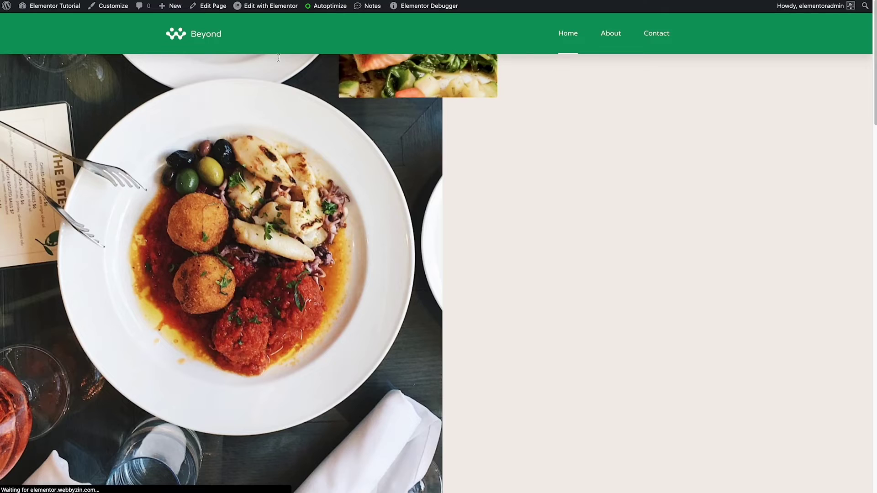
scroll(622, 264, "down", 7)
scroll(622, 265, "down", 4)
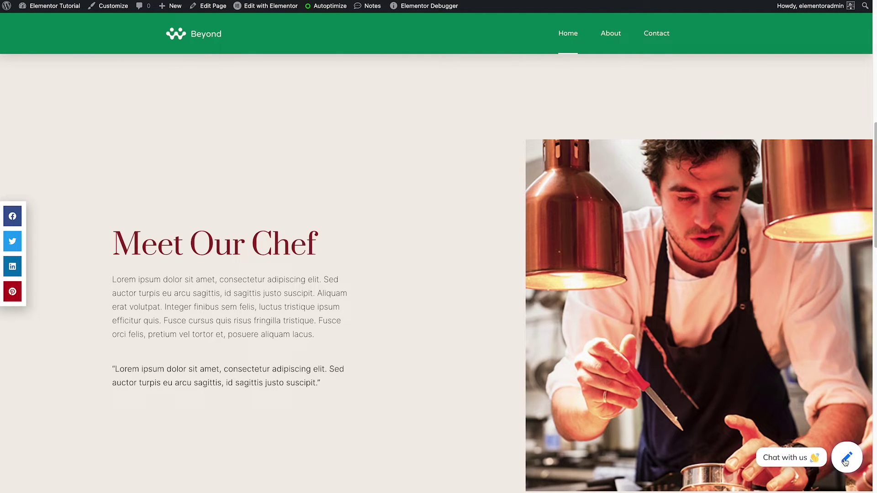
left_click(845, 459)
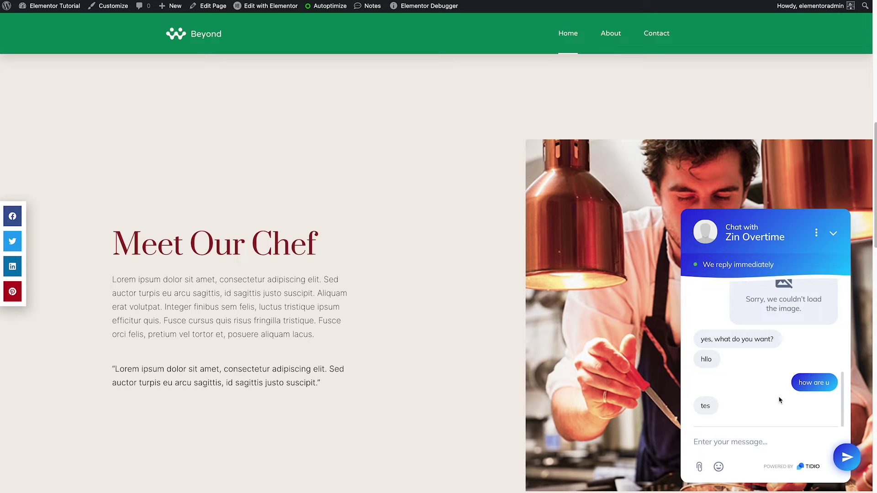
scroll(756, 356, "down", 1)
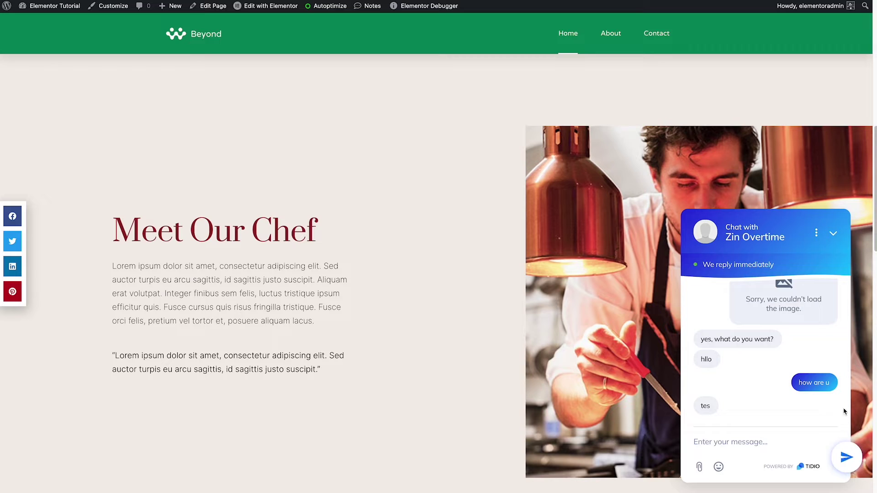
left_click(833, 233)
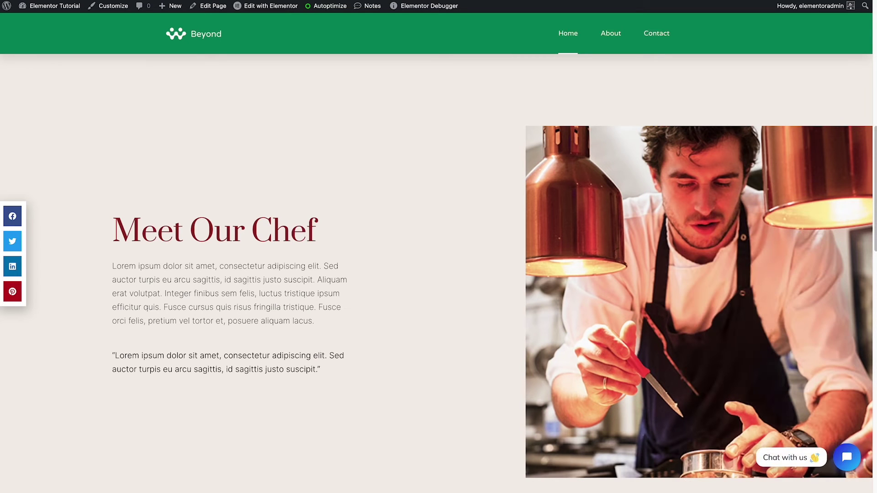
Return to the WordPress admin and reopen the Theme Footer (footer.php) in the theme file editor.
left_click(5, 5)
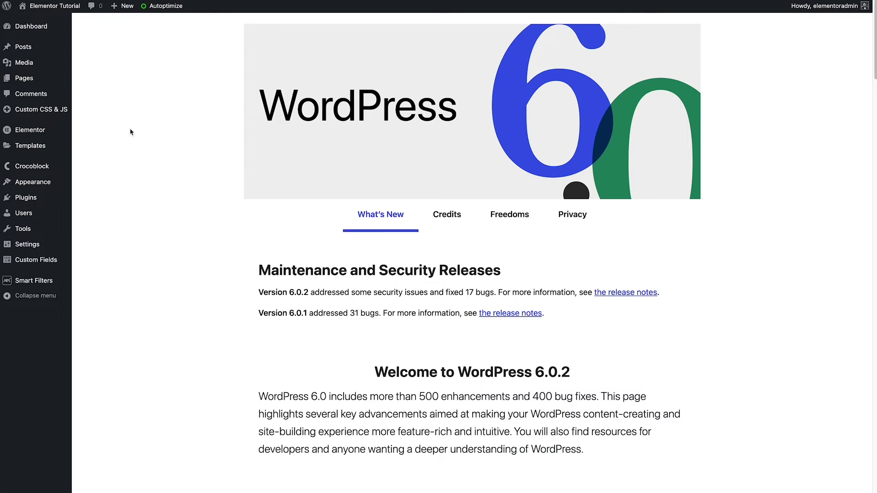
mouse_move(34, 185)
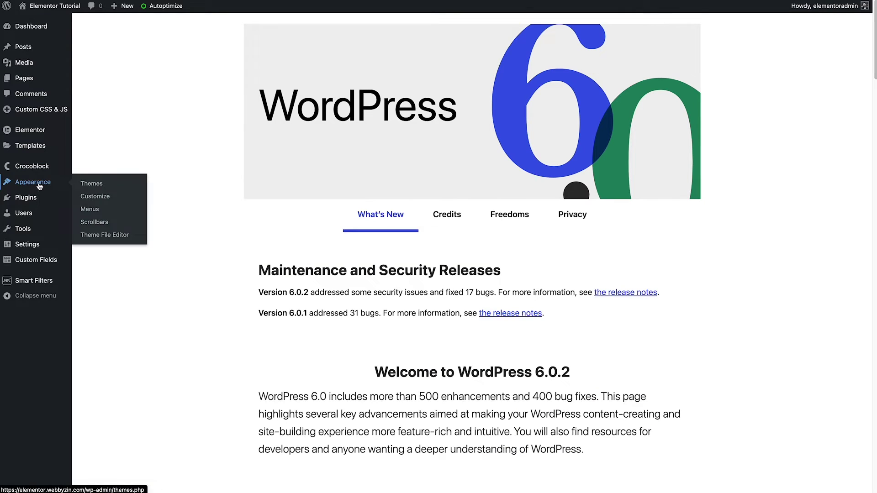
left_click(103, 239)
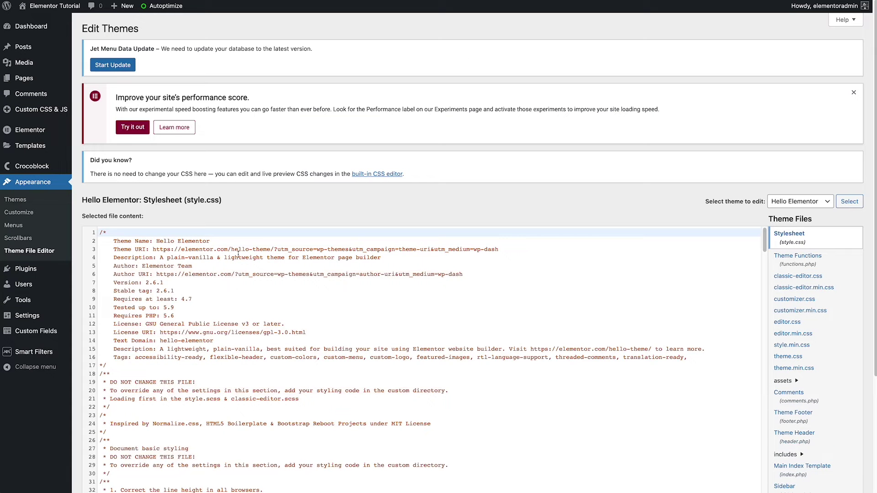
scroll(288, 263, "down", 5)
scroll(813, 292, "down", 3)
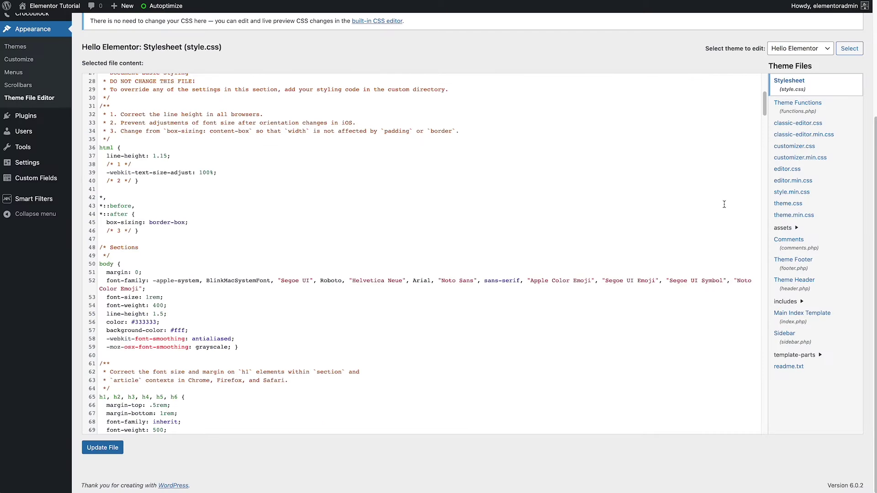
left_click(803, 268)
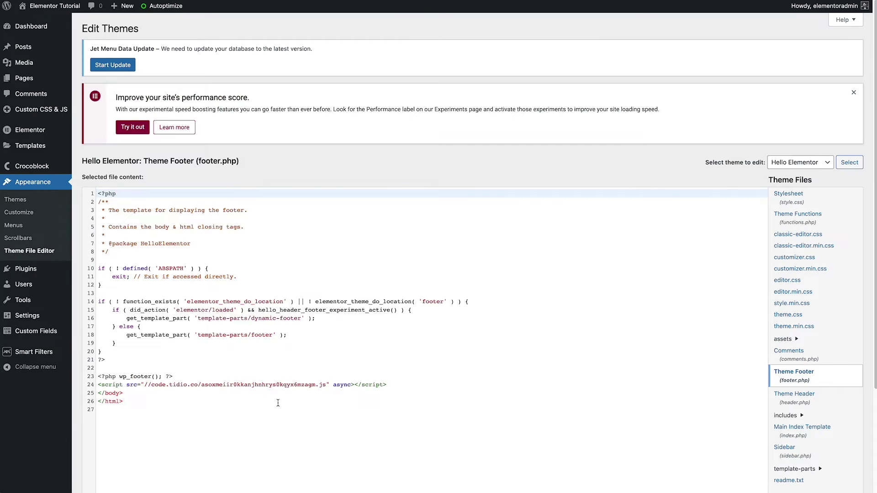
Delete the Tidio script line above the closing body tag in footer.php and update the file.
left_click_drag(406, 384, 301, 389)
left_click_drag(100, 389, 97, 384)
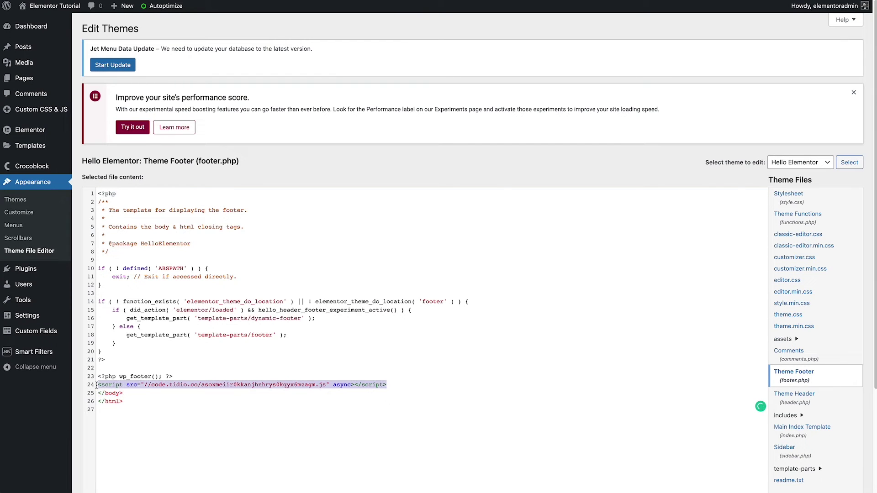
key("BackSpace")
scroll(98, 391, "down", 3)
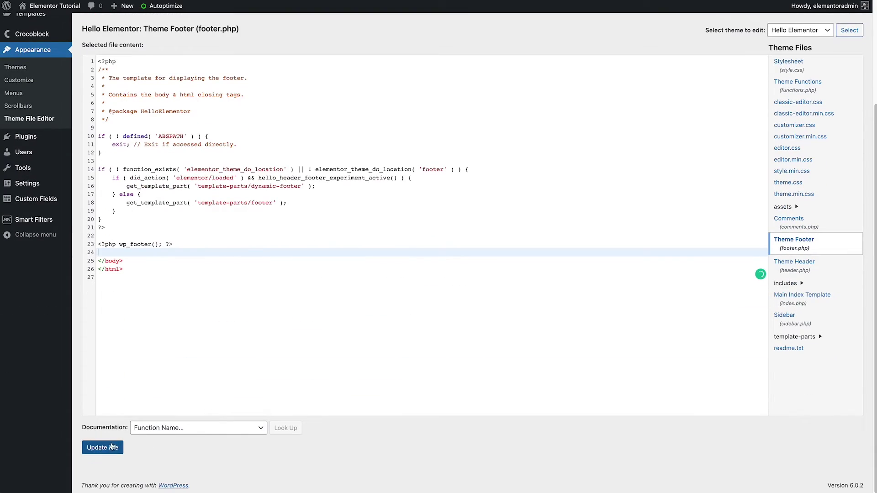
left_click(104, 448)
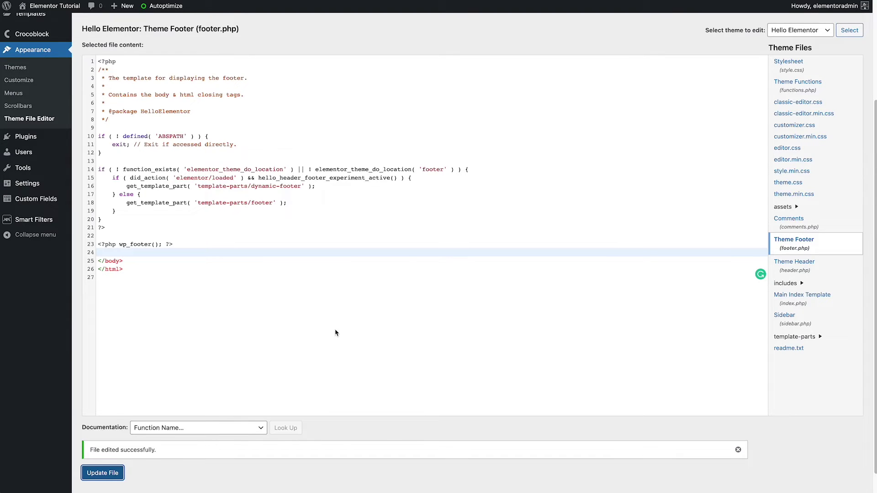
scroll(336, 340, "up", 3)
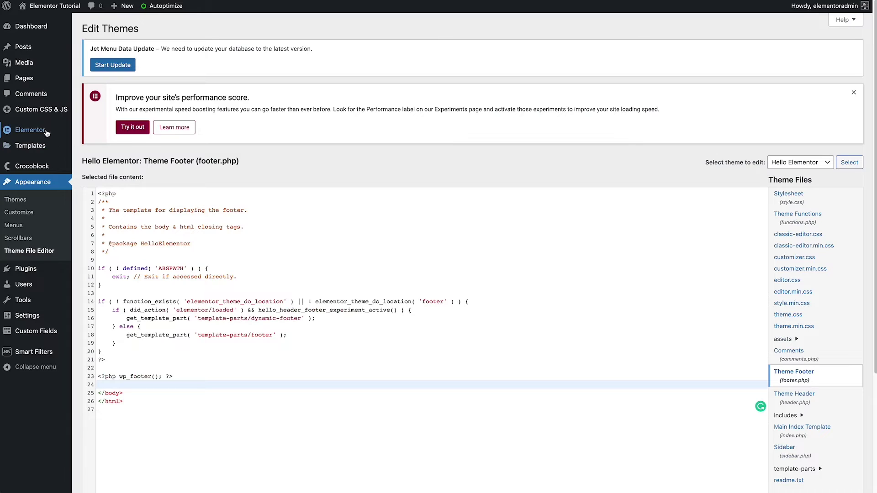
Create a new Elementor custom code snippet and paste the copied Tidio script into its code editor.
mouse_move(60, 131)
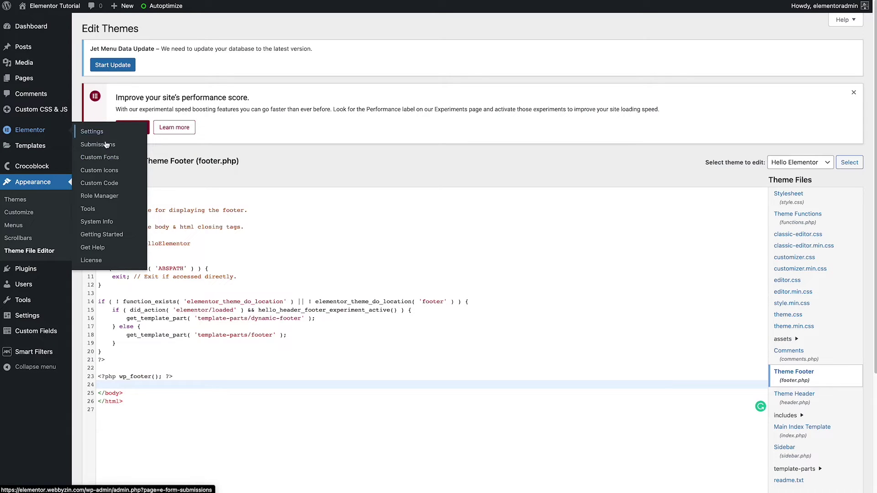
left_click(101, 184)
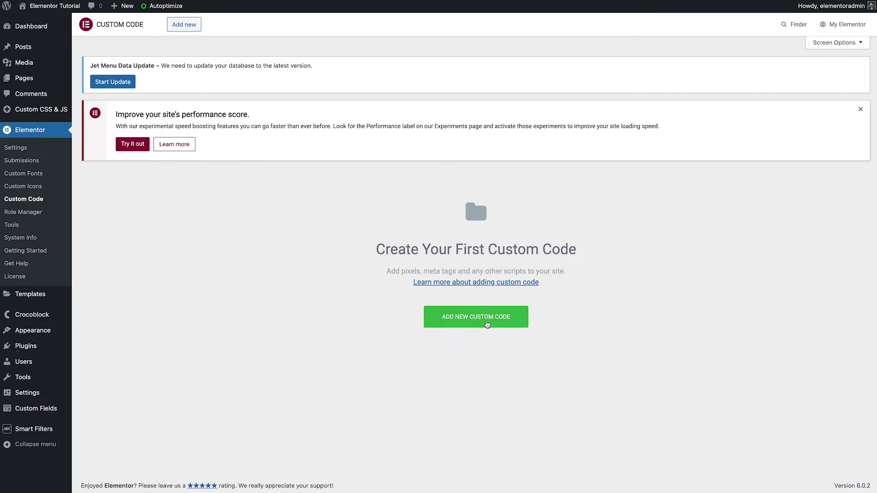
left_click(486, 324)
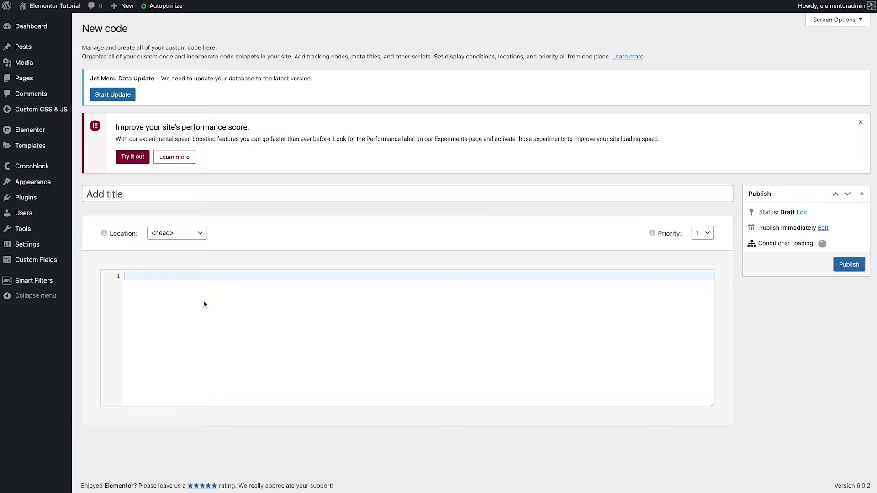
key("ctrl+v")
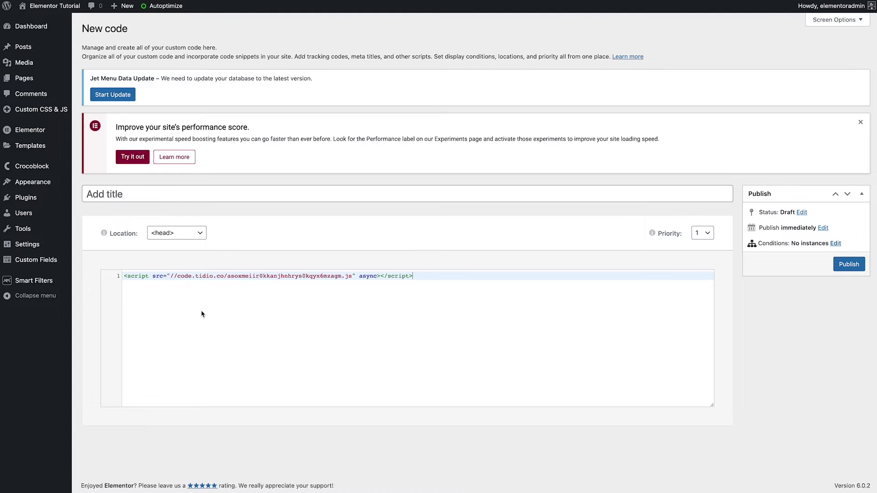
Check the tag placement in Tidio's WordPress installation instructions, and set the snippet's location to <body> - Start.
left_click(200, 233)
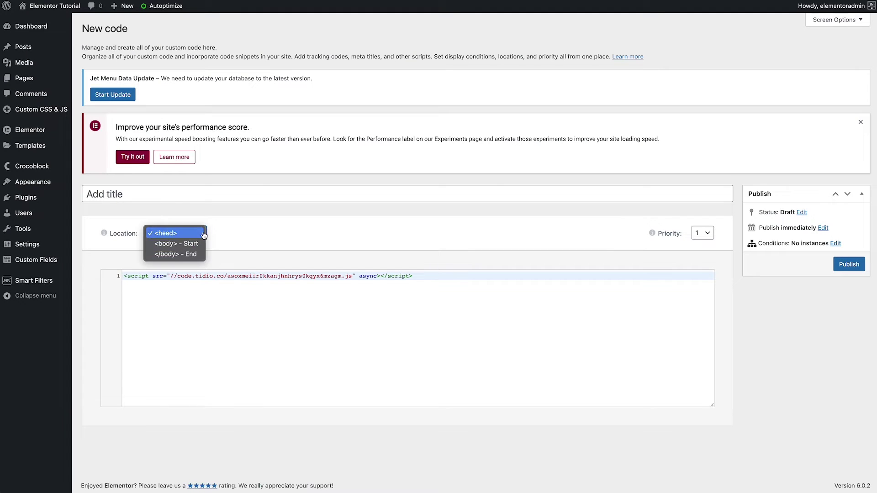
left_click(189, 254)
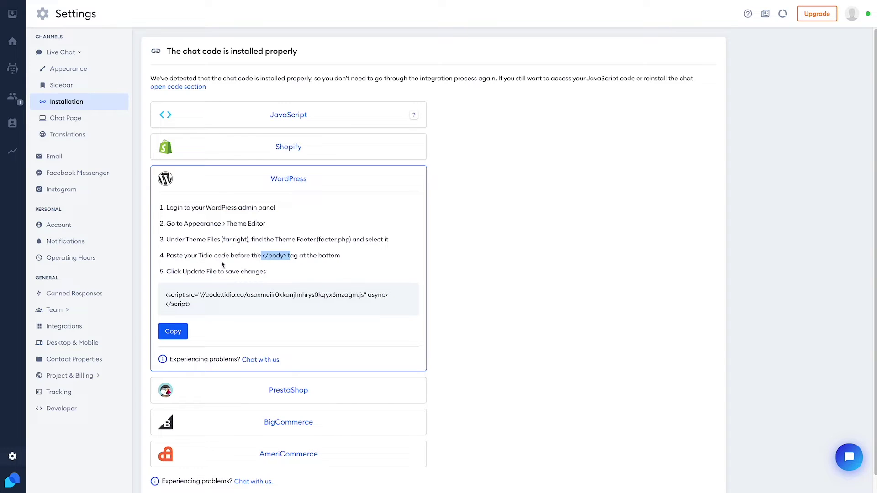
left_click_drag(220, 256, 282, 255)
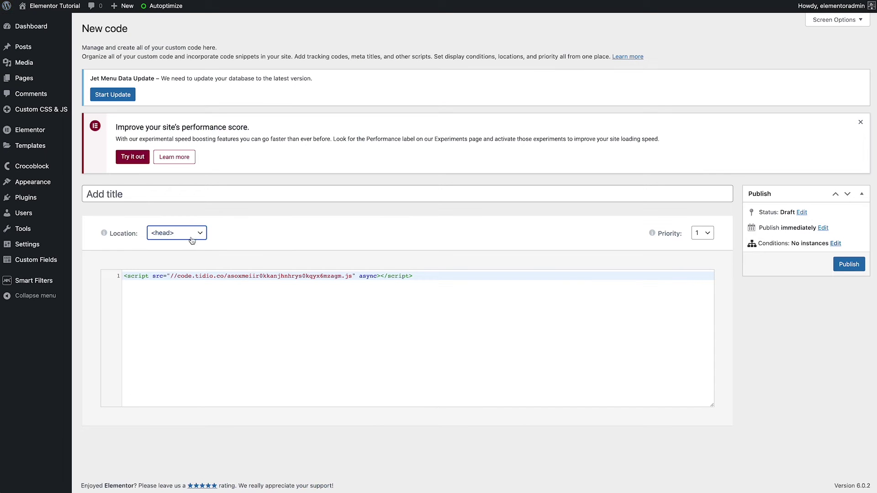
left_click(191, 235)
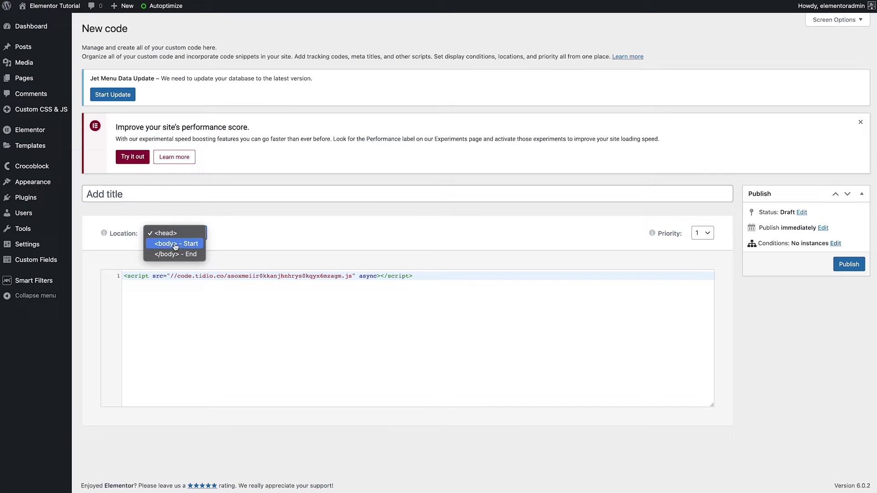
left_click(177, 245)
Title the snippet "Code for Tidio" and publish it with the display condition Include Entire Site.
left_click(193, 194)
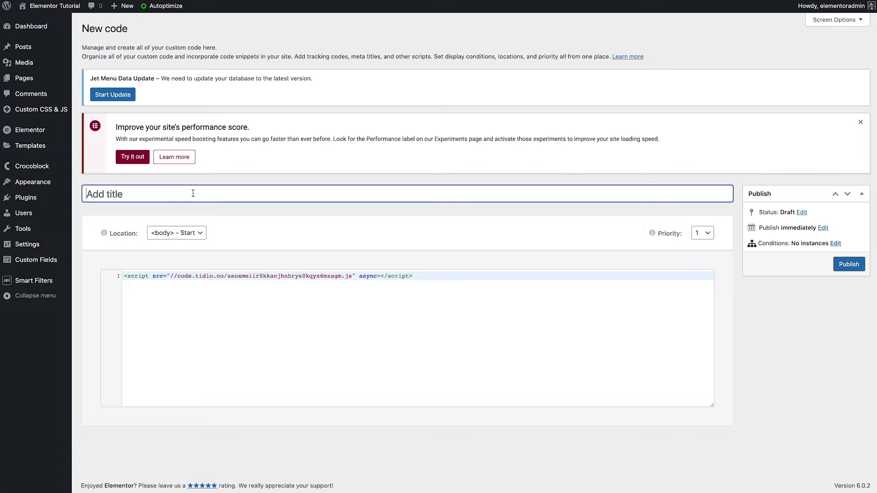
type("Code for Tidio")
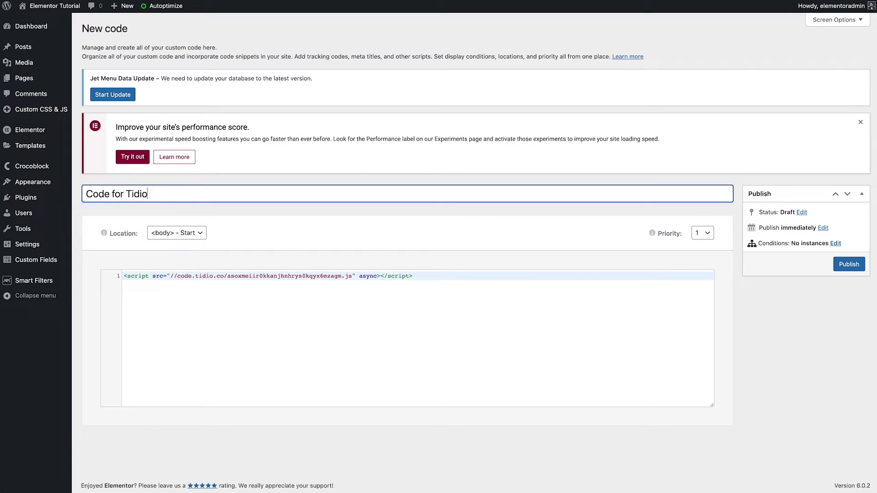
left_click(844, 265)
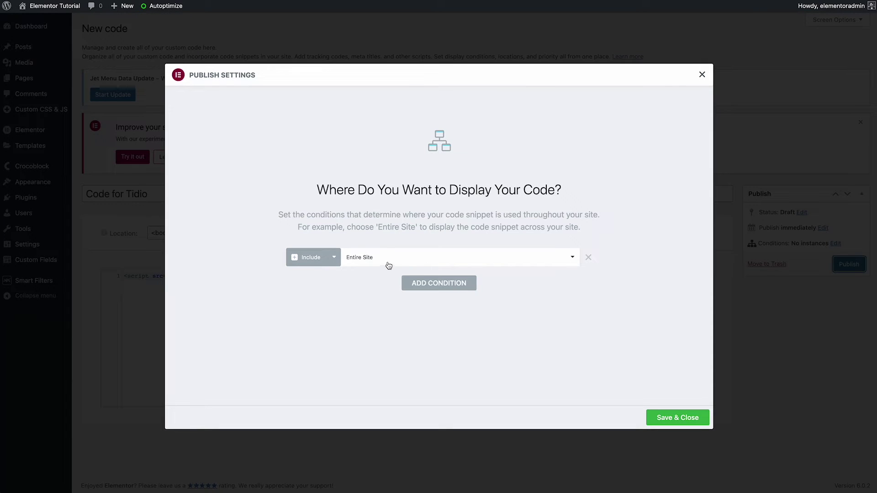
left_click(674, 417)
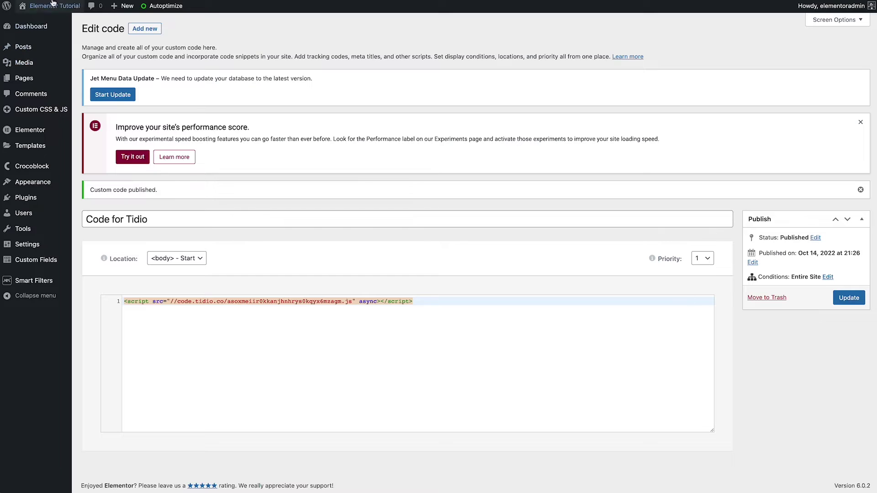
Visit the live site, open the Tidio chat window to check that the snippet loads it, and minimize it.
mouse_move(50, 5)
left_click(31, 22)
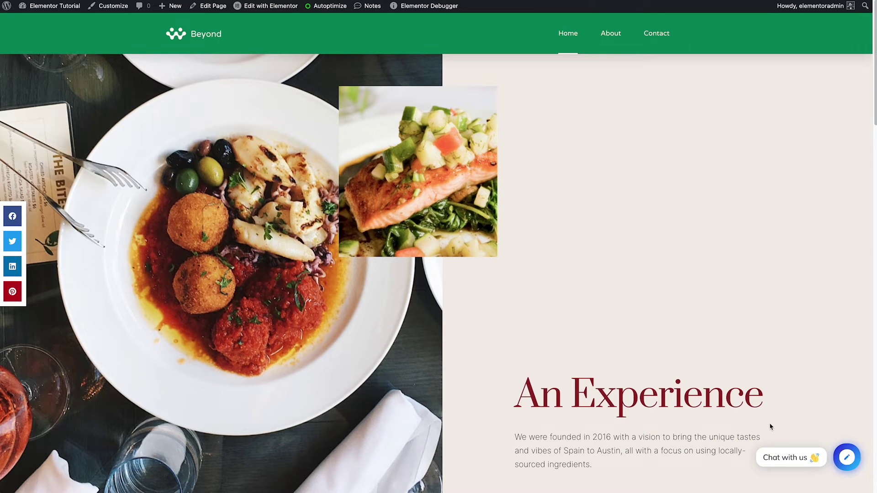
scroll(766, 423, "down", 2)
left_click(850, 459)
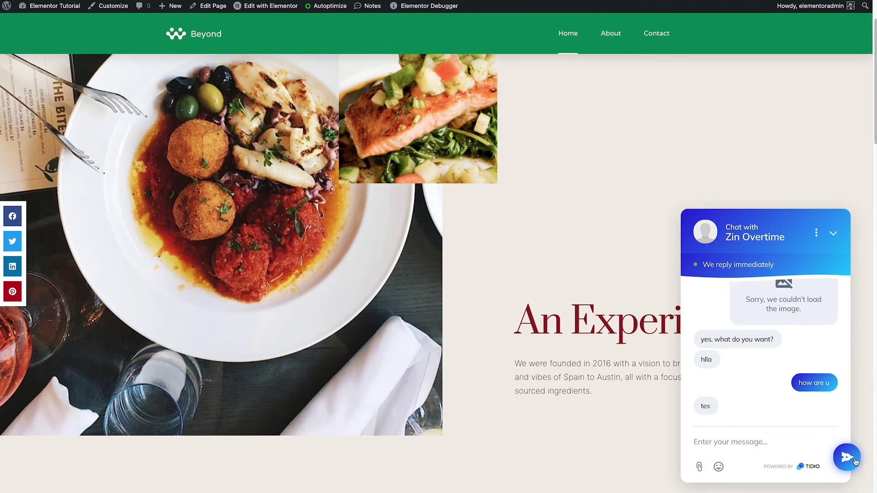
left_click(833, 234)
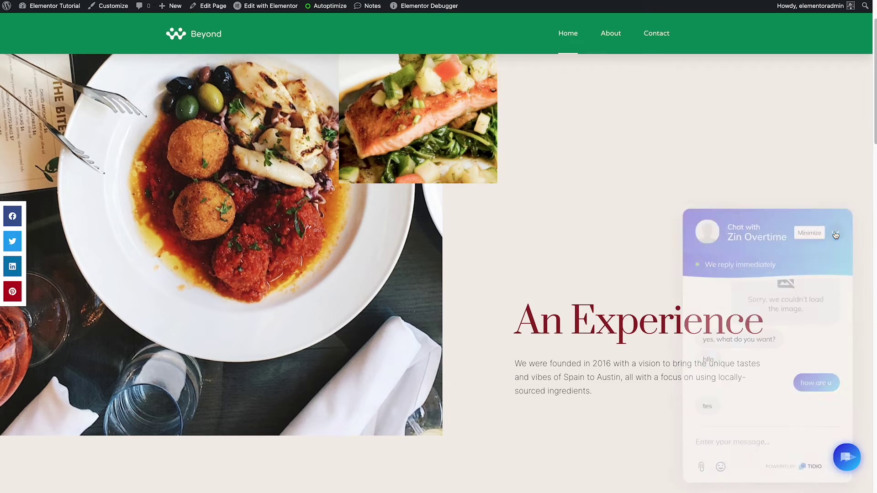
scroll(808, 423, "down", 1)
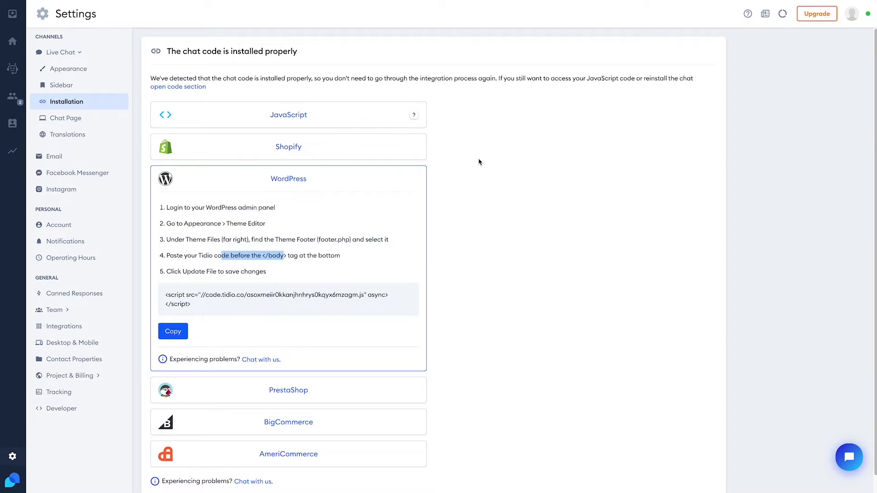
scroll(478, 162, "down", 1)
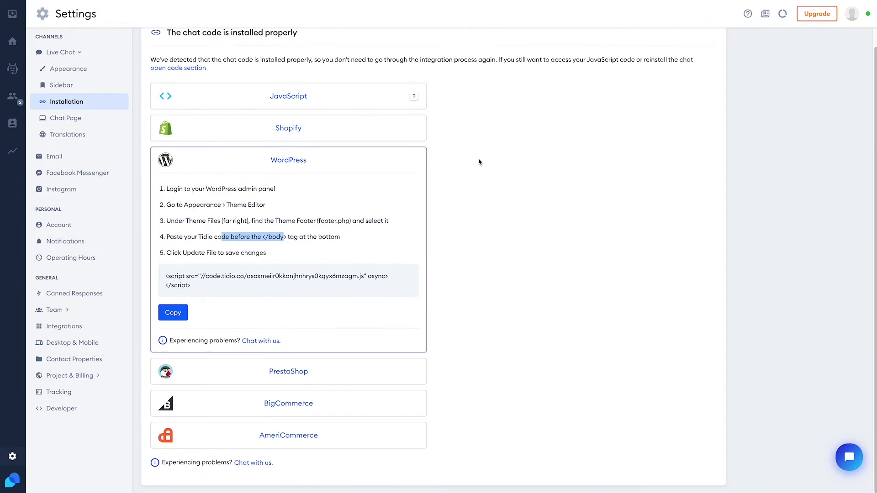
scroll(479, 162, "up", 1)
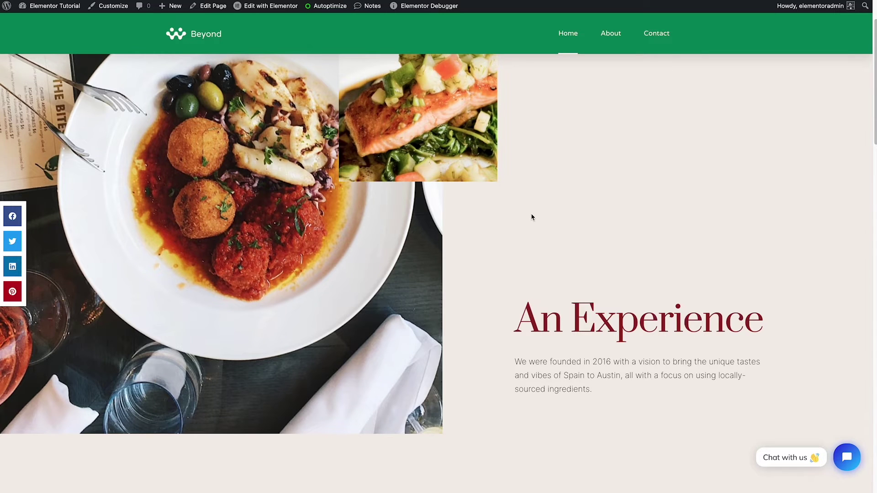
Open the home page in the Elementor editor and add a Button widget to the empty container under the Contact Us text.
scroll(531, 217, "up", 2)
mouse_move(262, 12)
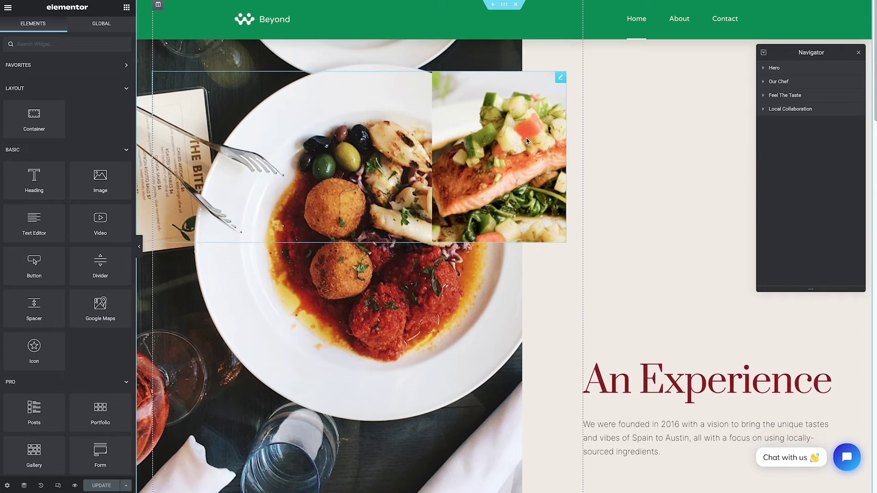
scroll(520, 156, "down", 10)
scroll(519, 163, "down", 15)
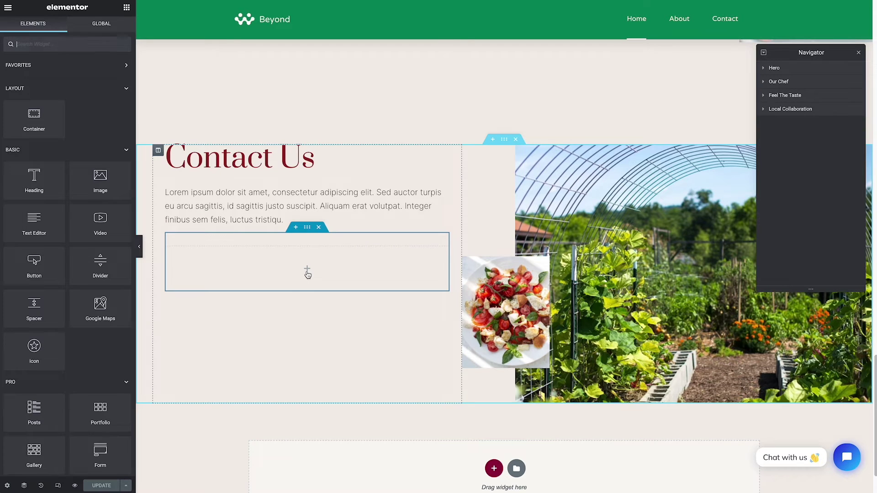
type("but")
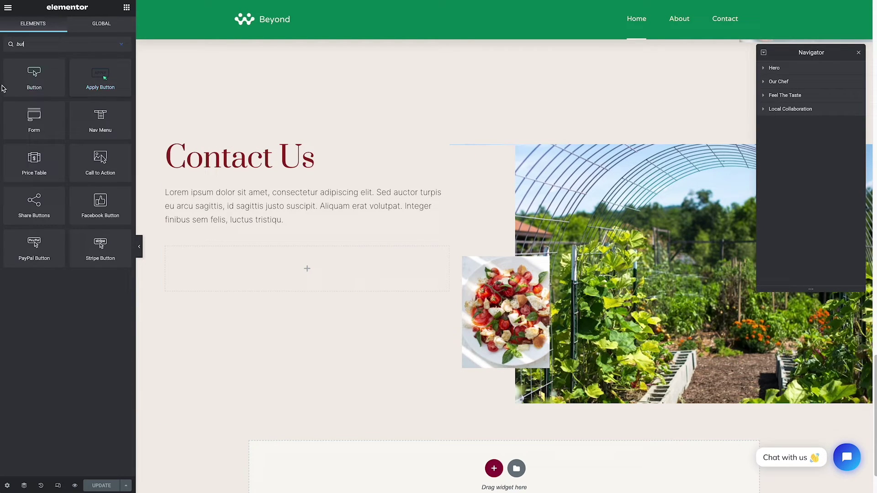
left_click_drag(34, 75, 247, 257)
Set the button's text to "Chat Online Now!" and clear its link.
triple_click(92, 97)
type("C")
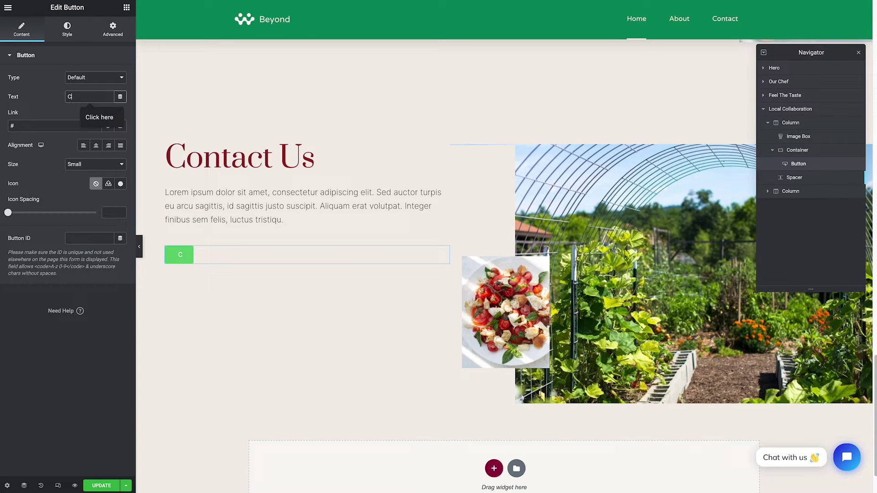
type("hat Onl")
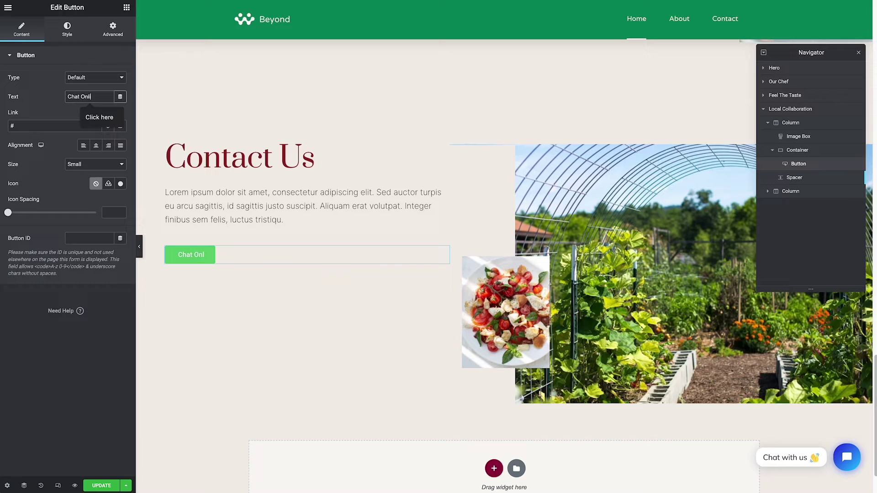
type("ine Now!")
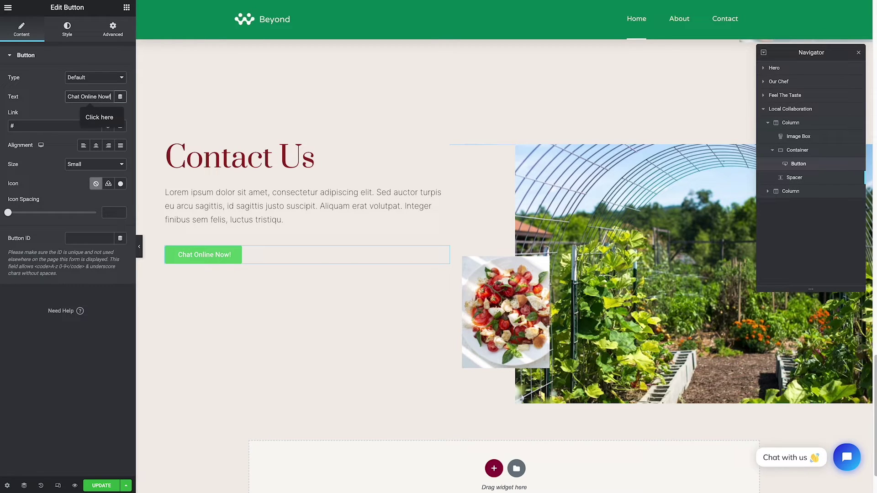
left_click(46, 125)
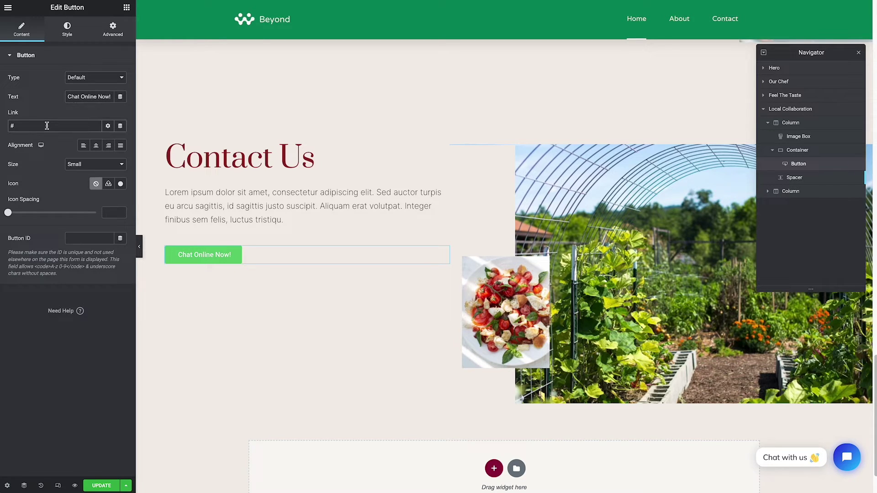
key("BackSpace")
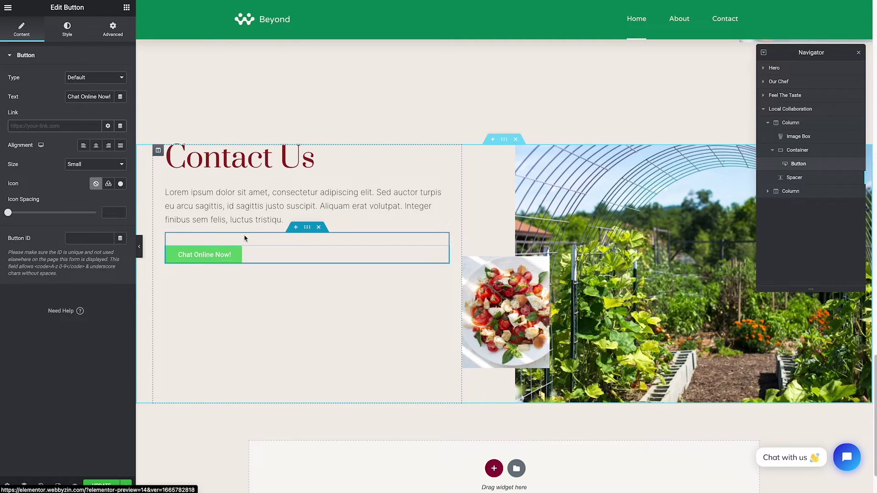
scroll(360, 335, "up", 10)
scroll(361, 336, "up", 10)
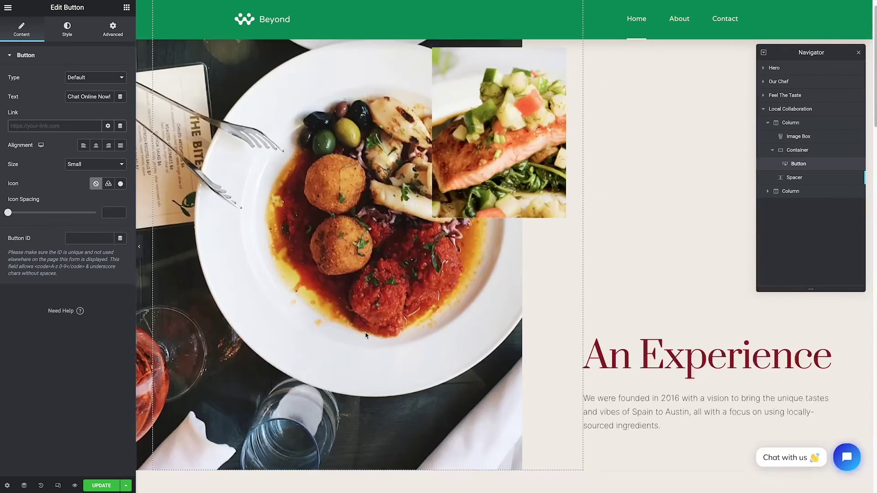
scroll(365, 334, "down", 20)
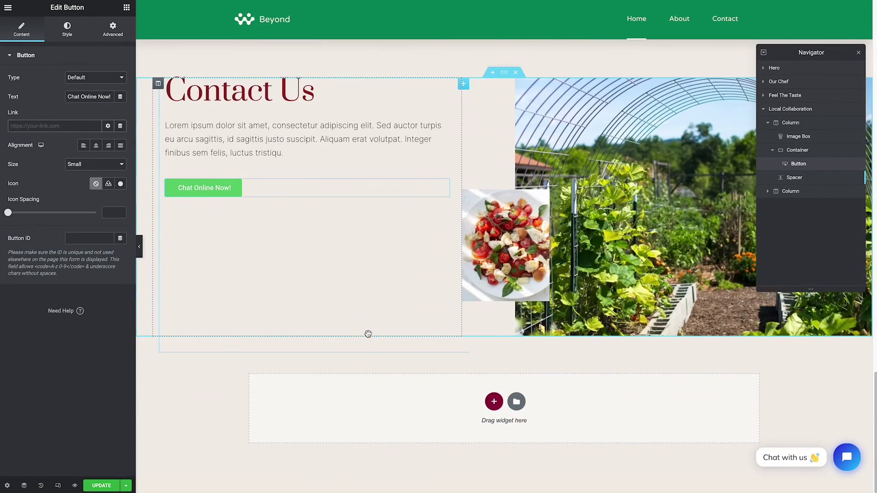
scroll(367, 334, "up", 3)
left_click(33, 125)
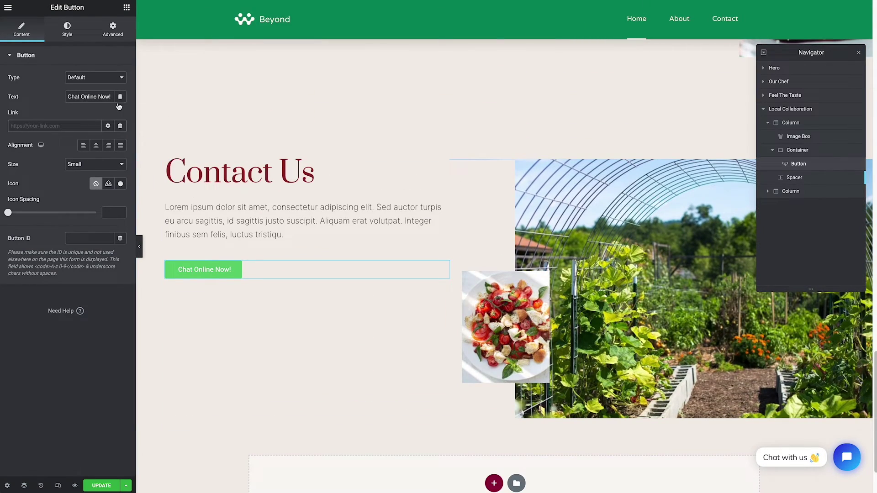
Find the HTML widget and place it directly below the Chat Online Now! button in the same container.
left_click(127, 8)
type("html")
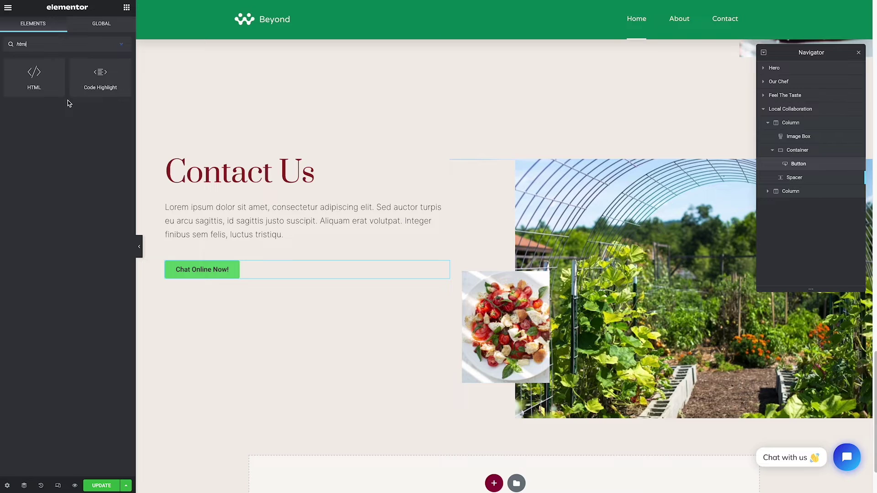
left_click_drag(45, 80, 293, 273)
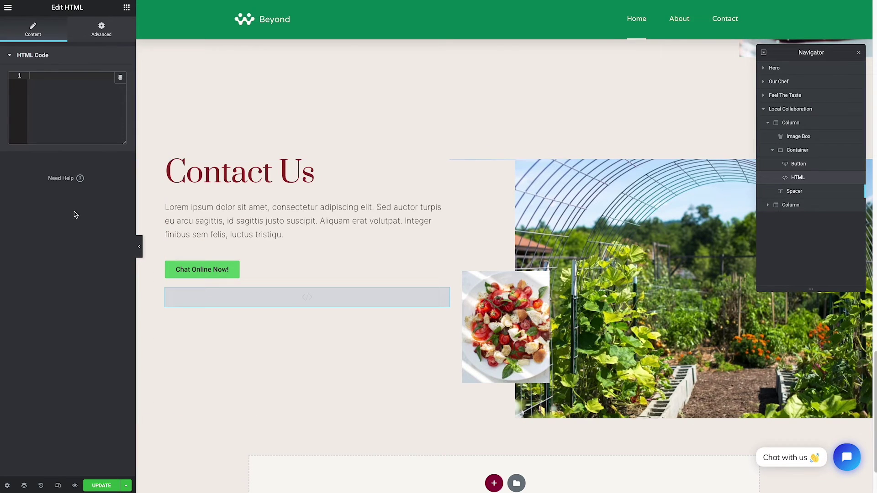
Copy the complete Tidio chat script from the text editor and paste it into the HTML widget's code.
key("super+Tab")
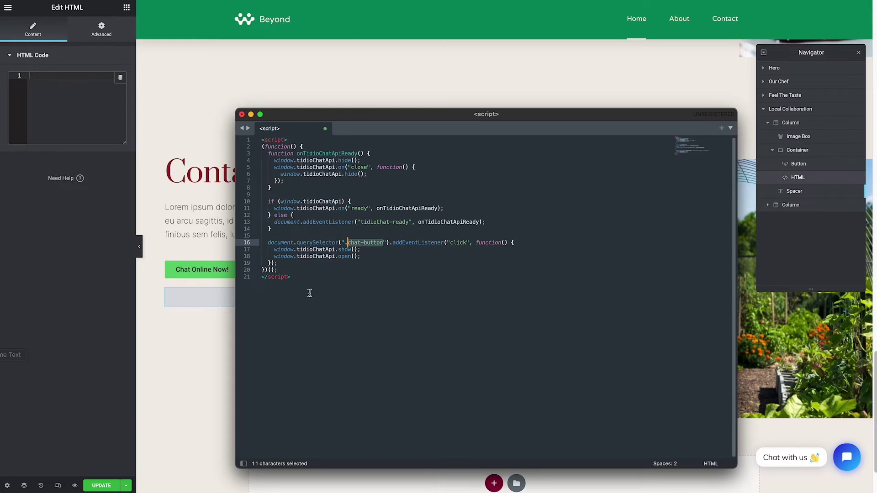
left_click_drag(323, 280, 247, 136)
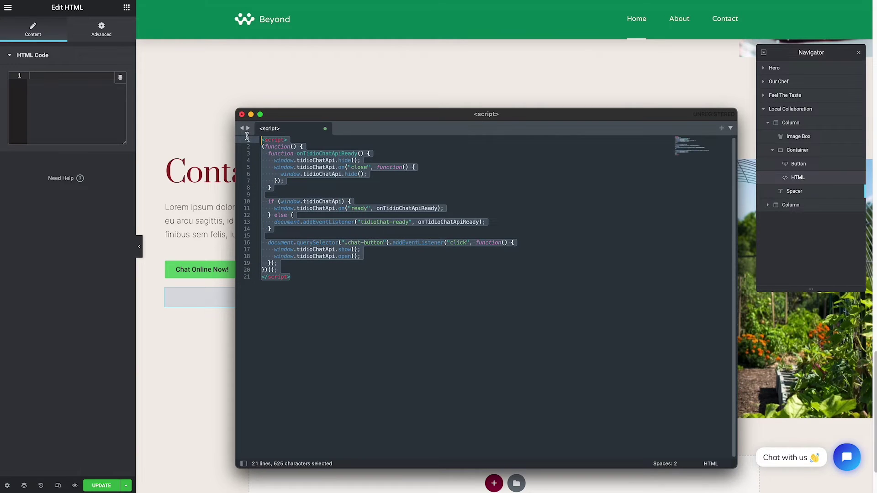
key("super+c")
left_click(221, 306)
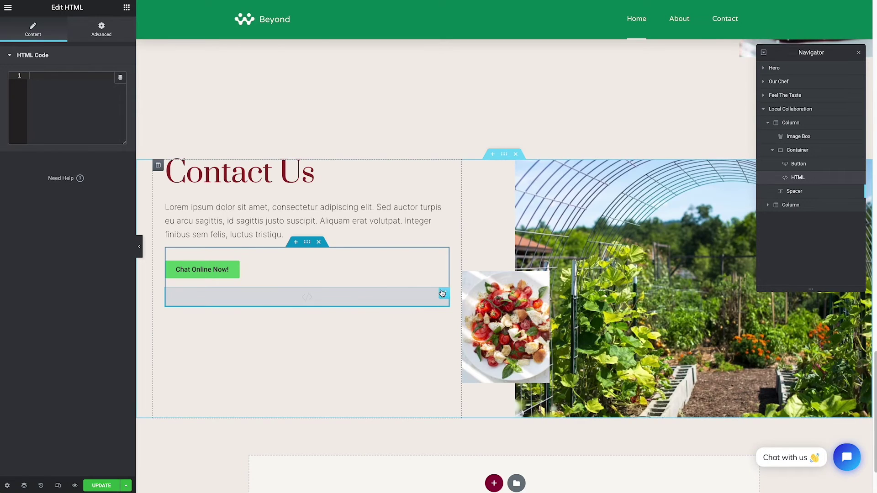
left_click(83, 89)
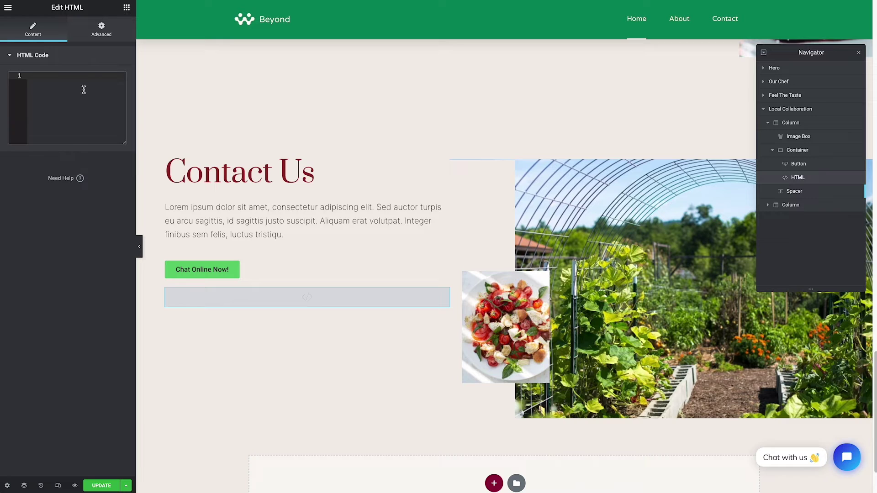
key("ctrl+v")
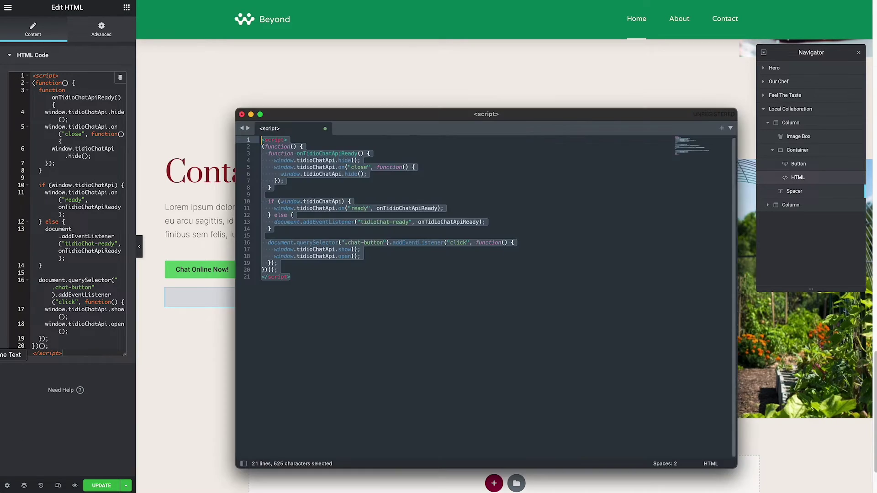
Copy the class name chat-button from the script and assign it as the Chat Online Now! button's CSS class.
key("super+Tab")
left_click(354, 301)
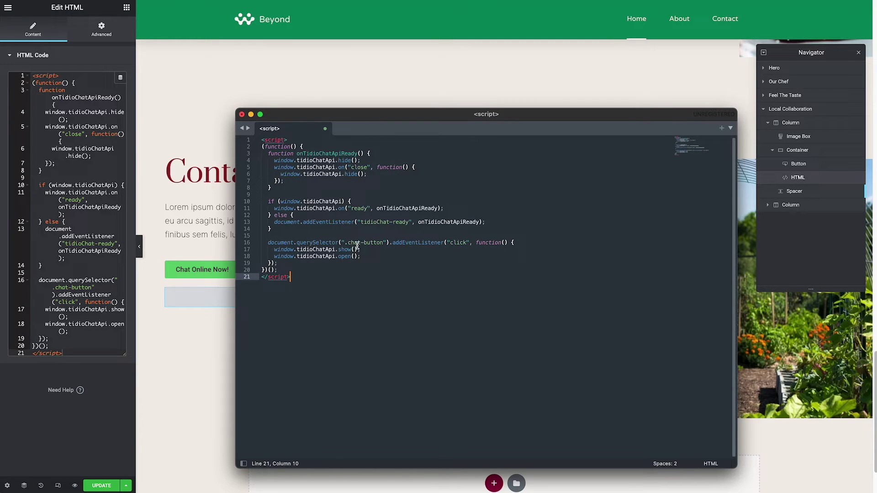
left_click_drag(349, 243, 381, 244)
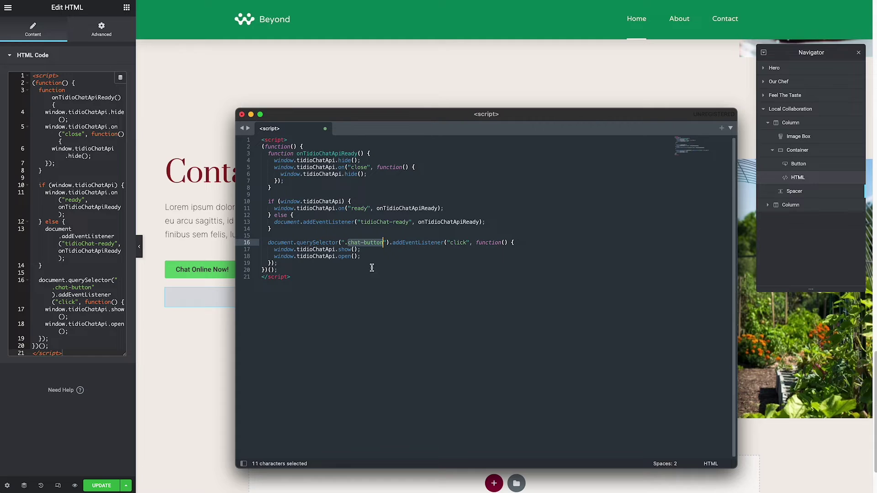
right_click(371, 245)
left_click(392, 273)
left_click(203, 294)
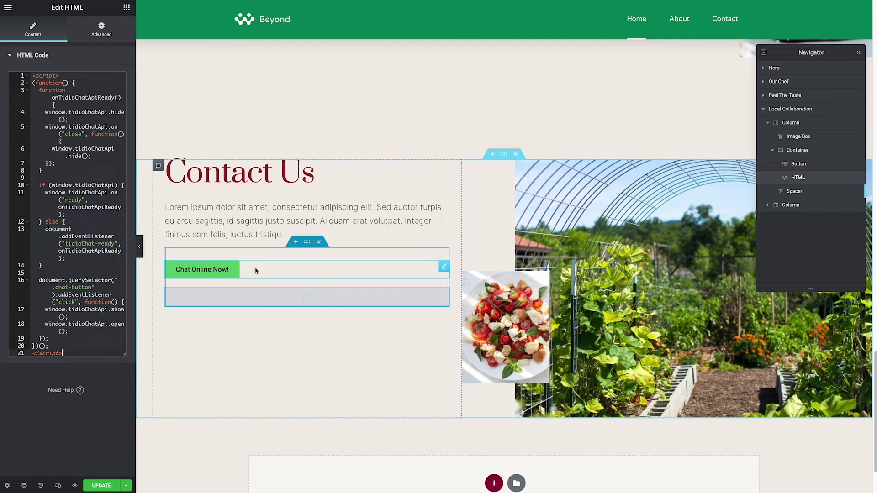
left_click(445, 267)
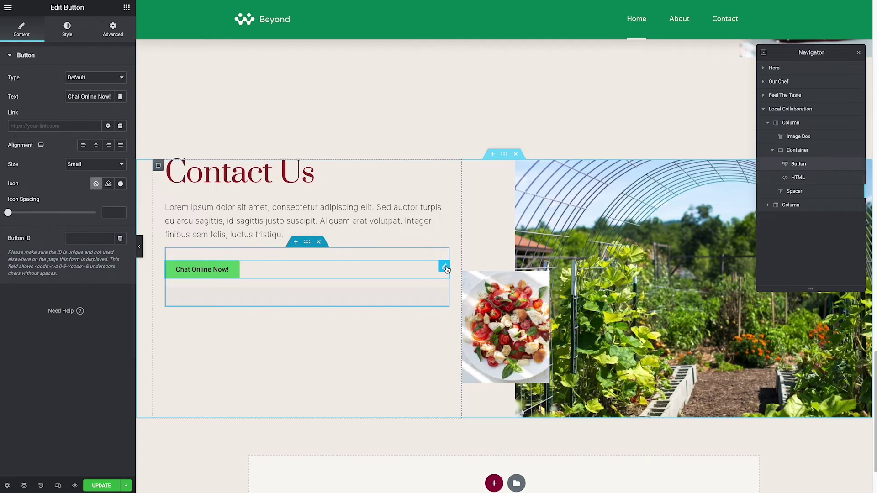
left_click(113, 30)
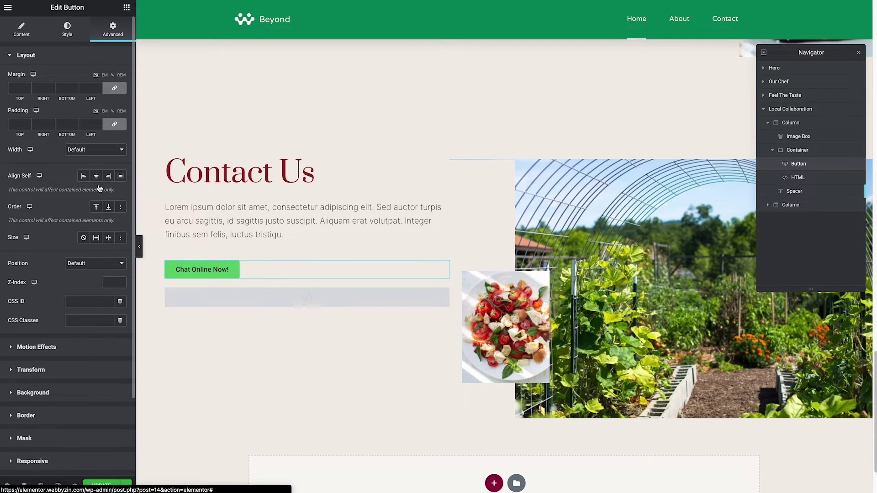
left_click(84, 320)
type("chat-button")
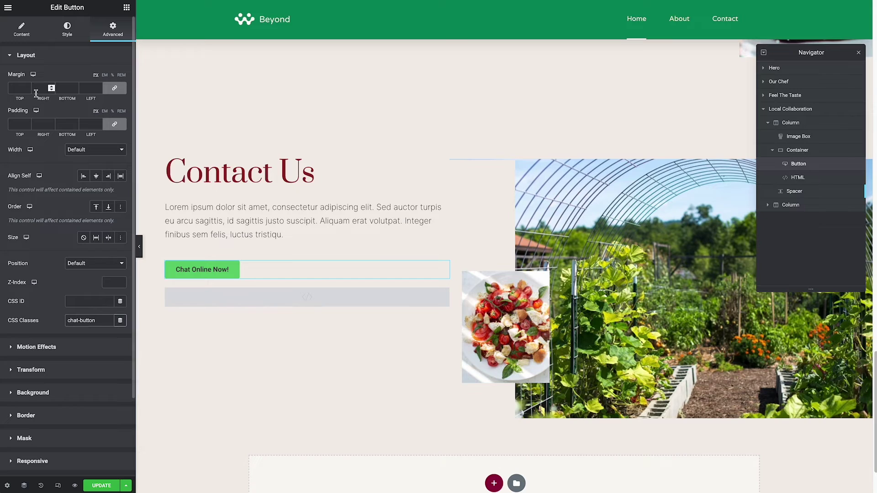
Set the button's text colour to white and its background to the dark red sampled from the Contact Us heading.
left_click(67, 31)
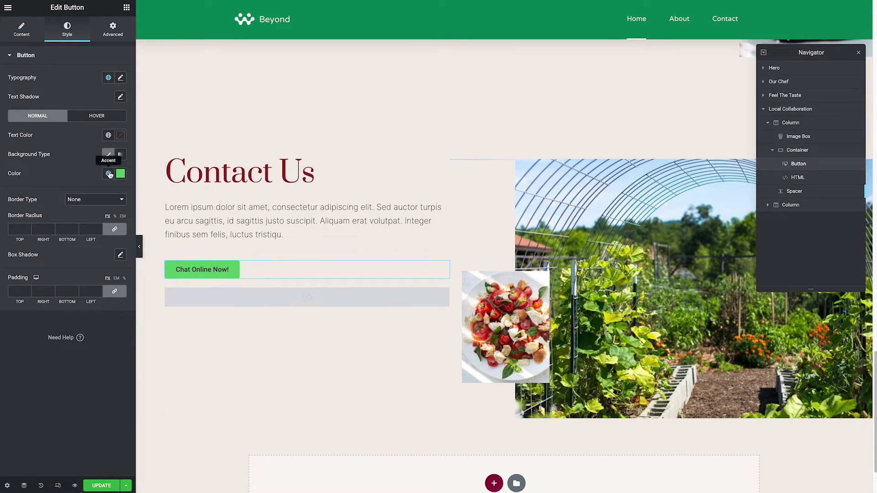
left_click(120, 135)
left_click(25, 176)
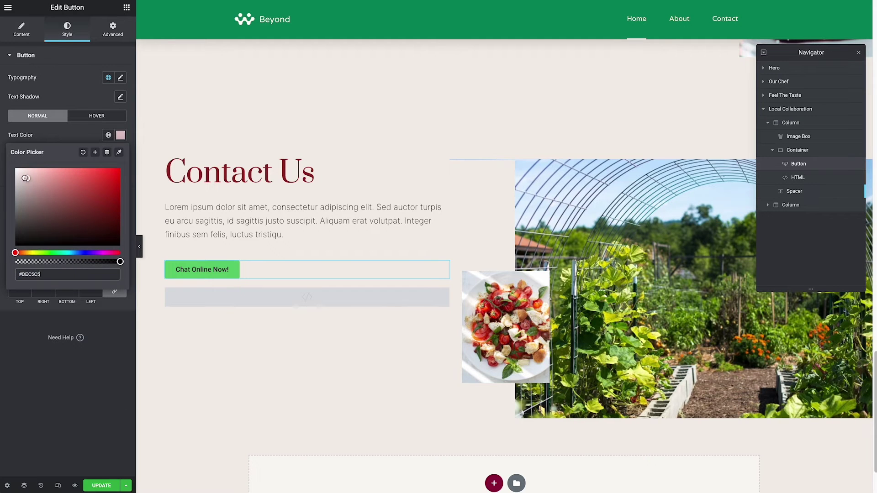
left_click(62, 136)
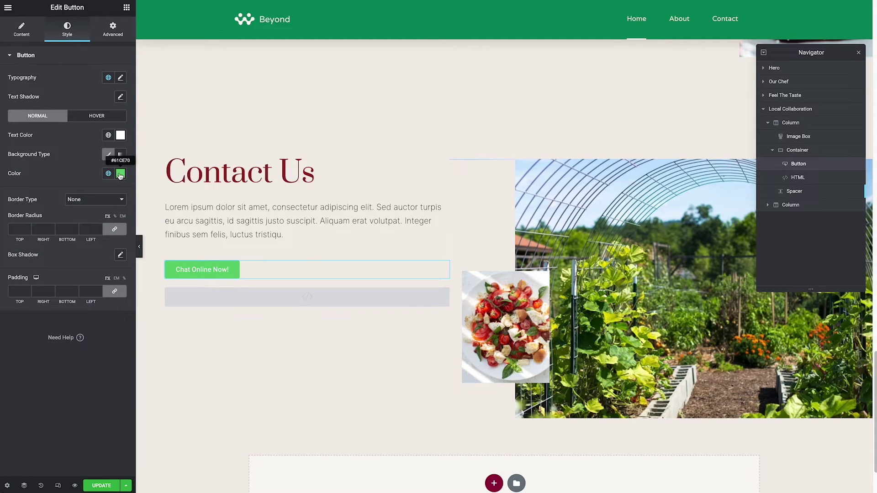
left_click(120, 174)
left_click(119, 191)
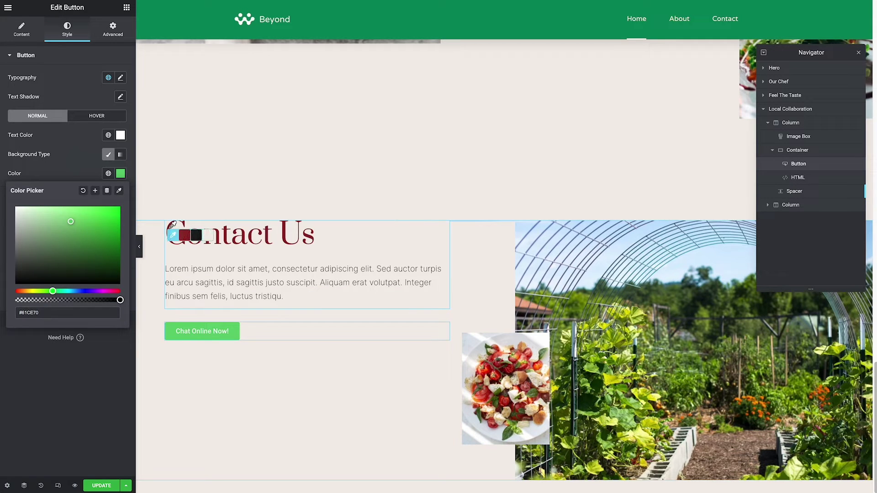
left_click(184, 239)
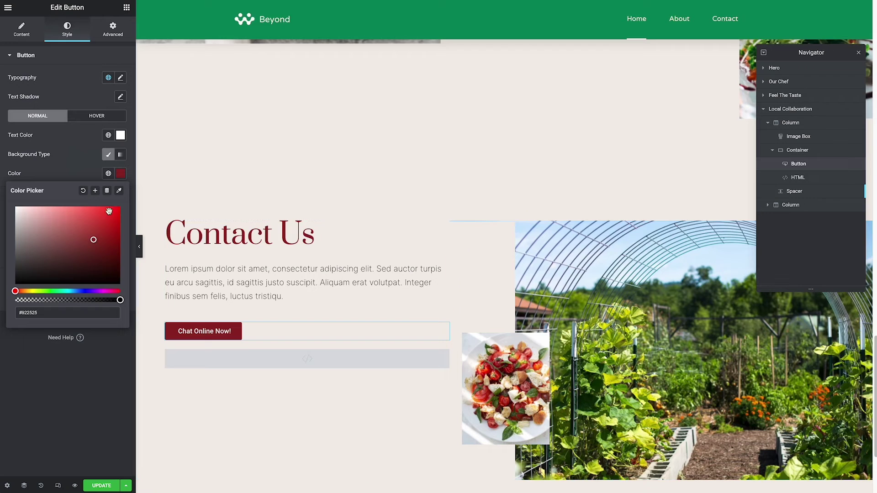
Set the button's hover background colour to black and update the page.
left_click(98, 122)
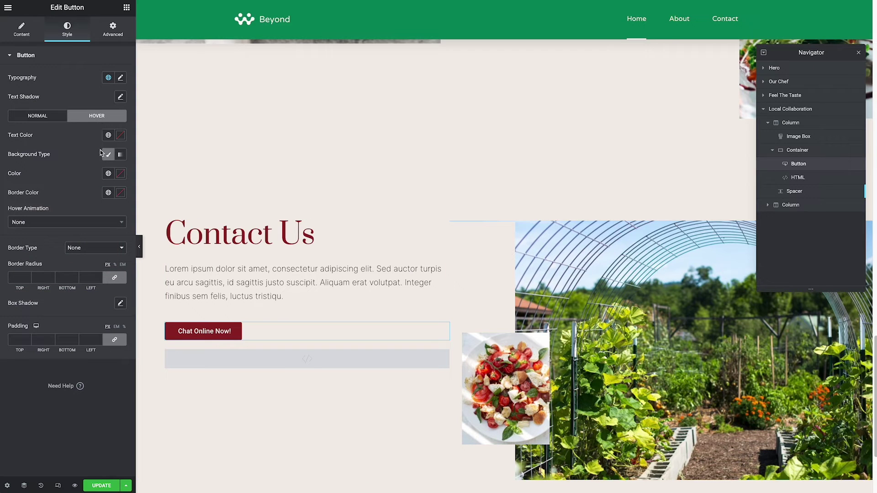
left_click(108, 174)
left_click(122, 176)
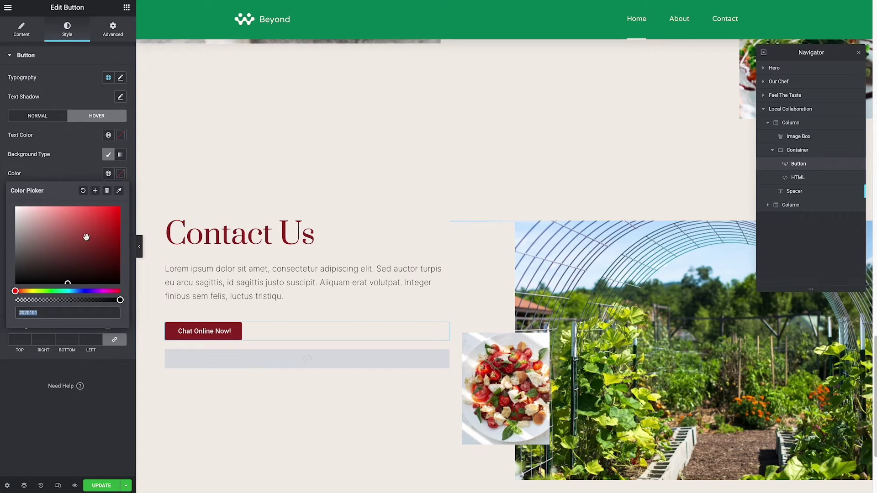
left_click(69, 178)
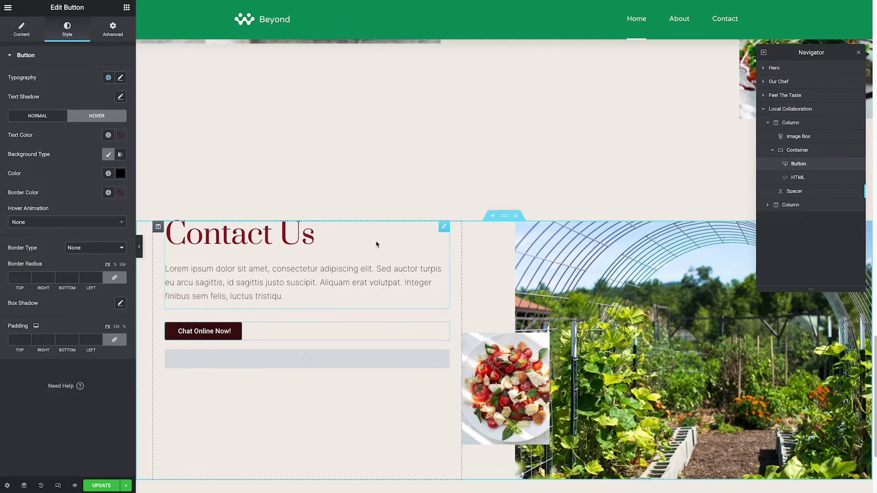
scroll(395, 186, "down", 2)
left_click(102, 485)
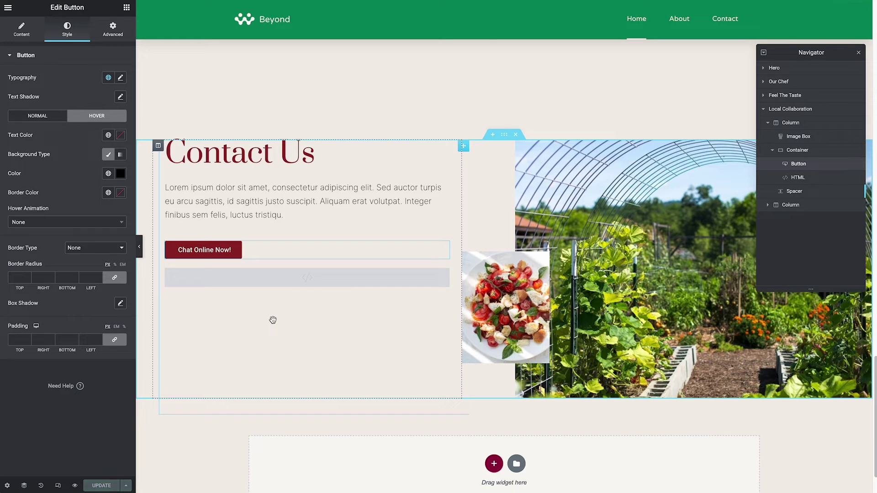
View the live page and test the Chat Online Now! button in the Contact Us section.
left_click(8, 7)
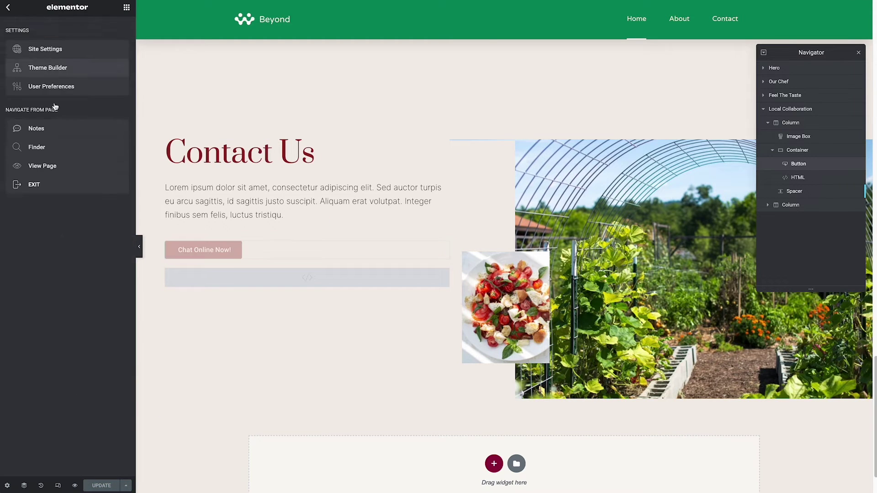
left_click(48, 168)
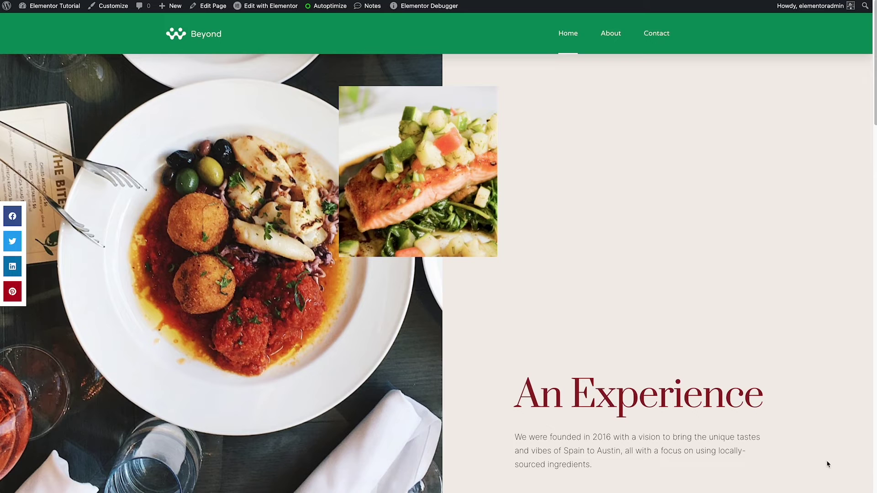
scroll(516, 366, "down", 20)
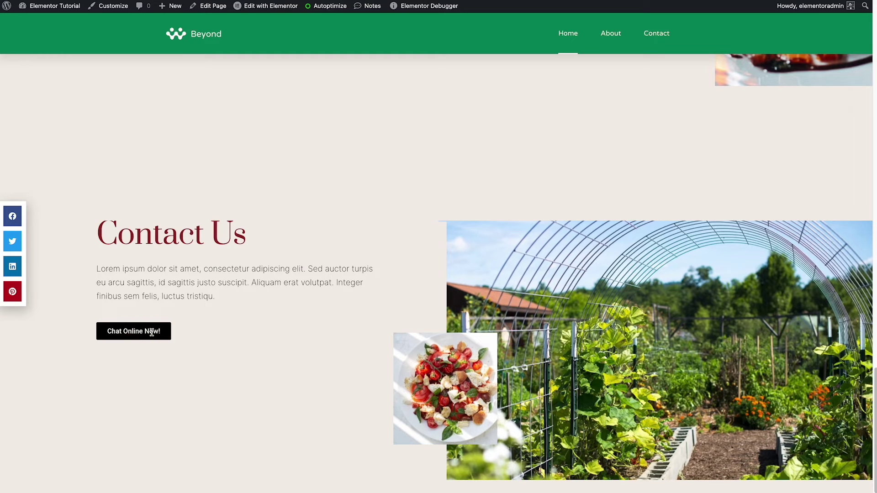
left_click(151, 332)
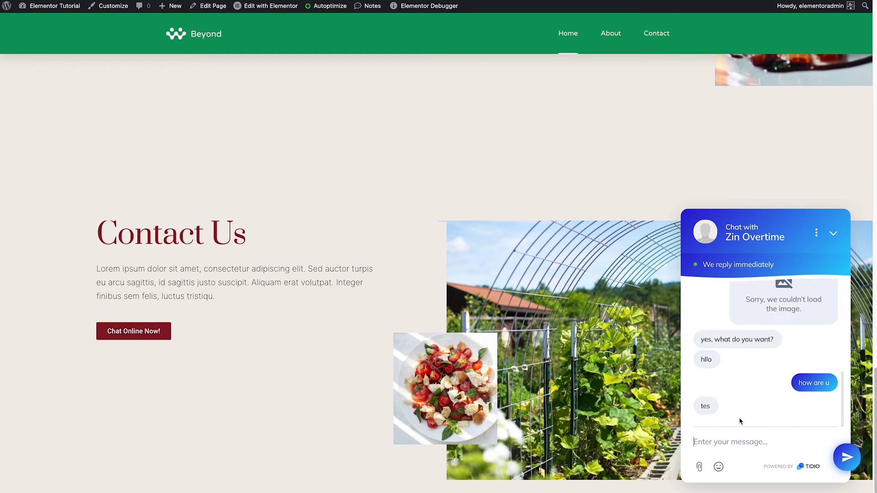
scroll(744, 390, "up", 3)
scroll(744, 390, "down", 3)
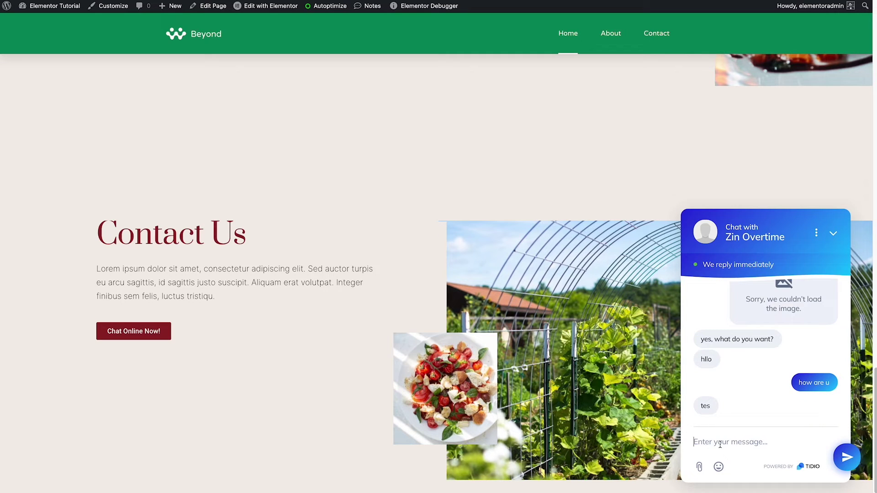
Send the message "chat now" in the Tidio chat window.
type("chat")
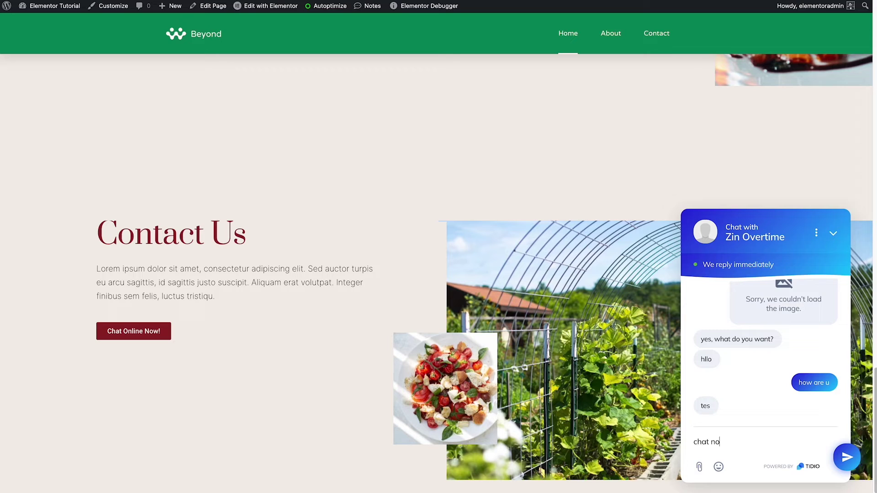
type("w")
key("Return")
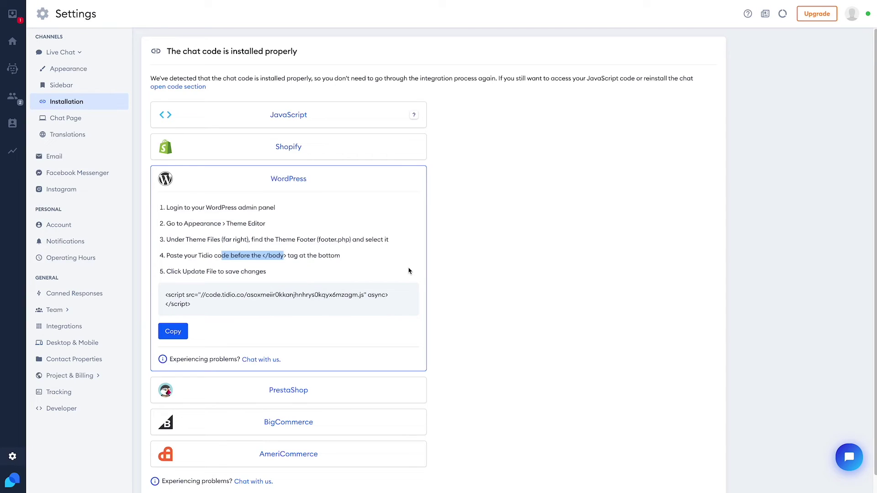
Switch to the Tidio panel, open the visitor's conversation to check the message, and close the chat window on the live page.
left_click(13, 97)
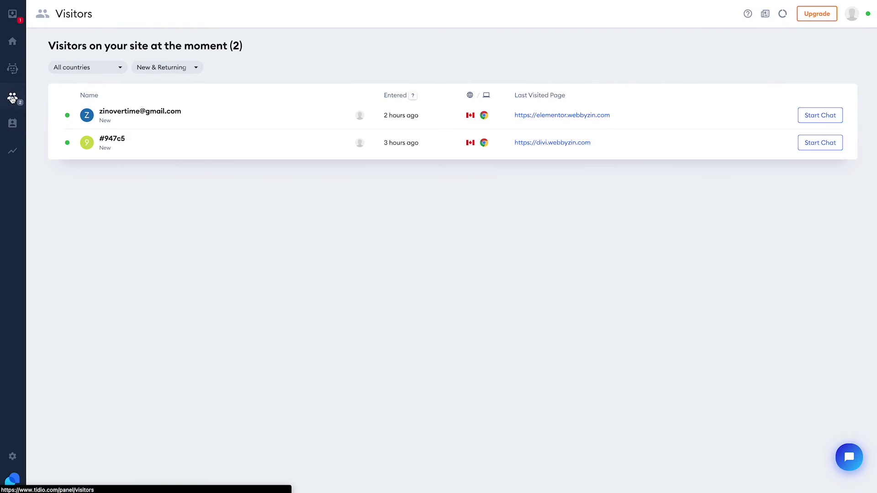
left_click(181, 122)
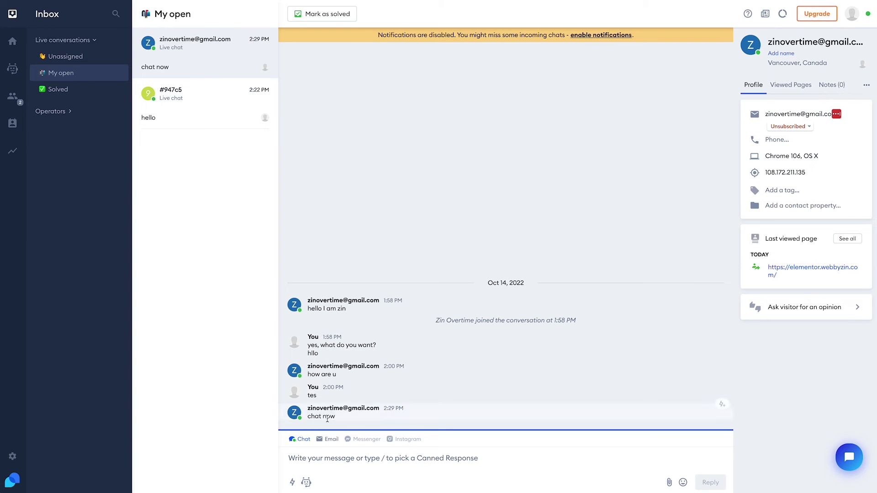
left_click(349, 458)
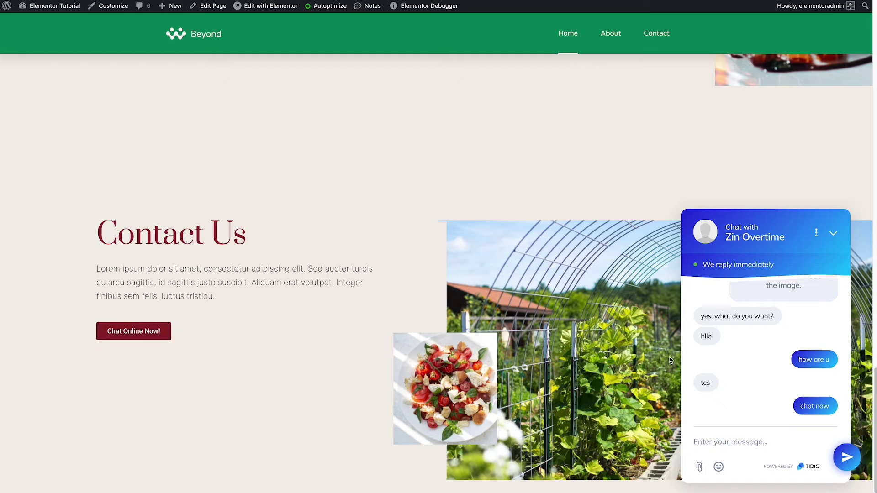
left_click(832, 230)
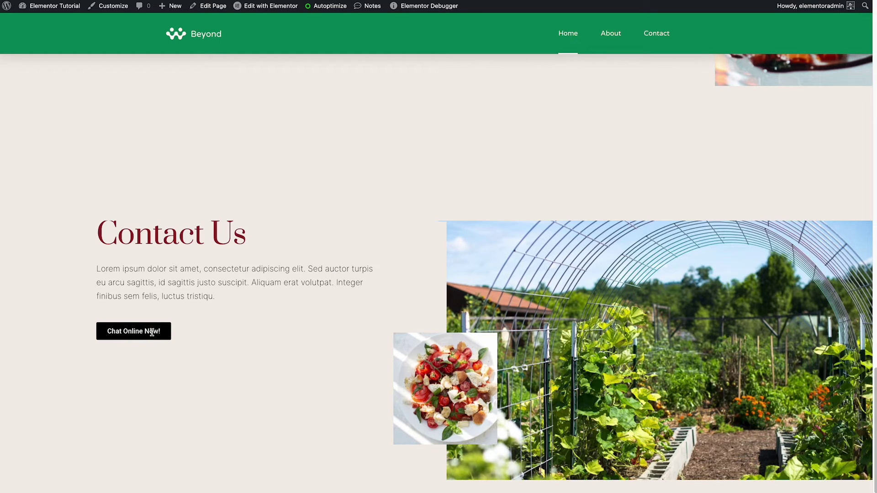
Reopen the home page in the Elementor editor and open the Chat Online Now! button's settings.
mouse_move(283, 6)
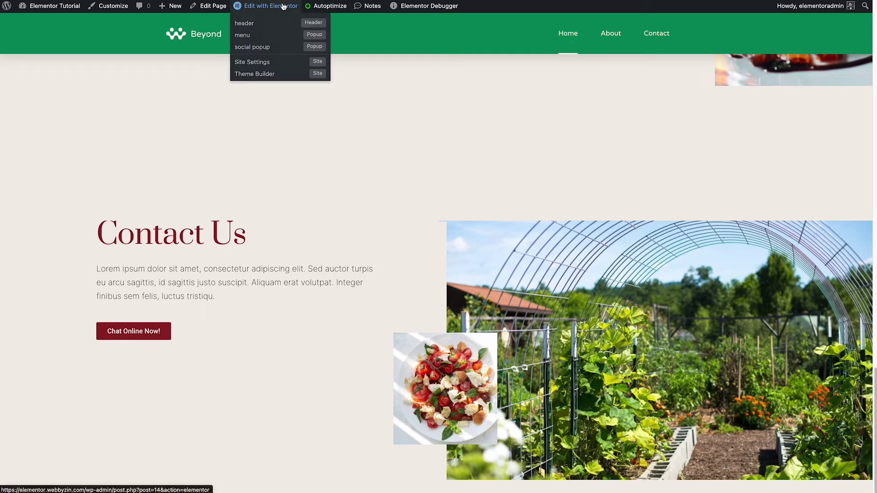
left_click(275, 48)
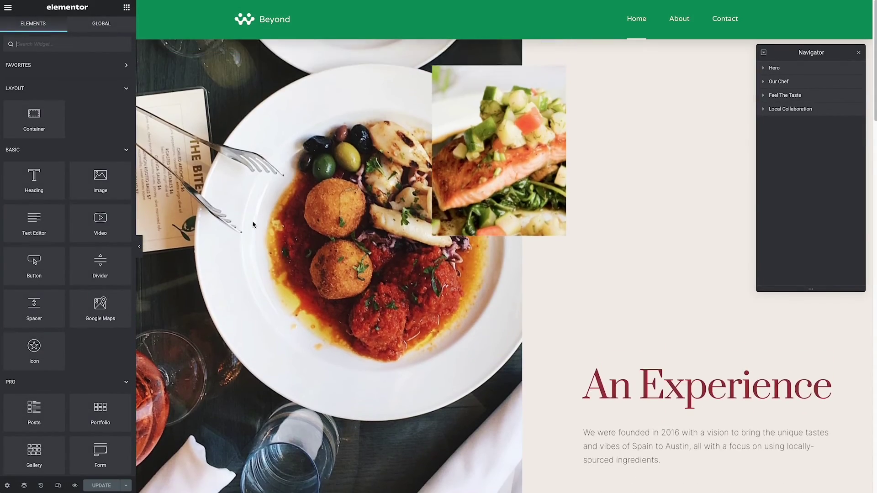
scroll(373, 315, "down", 15)
scroll(373, 315, "down", 5)
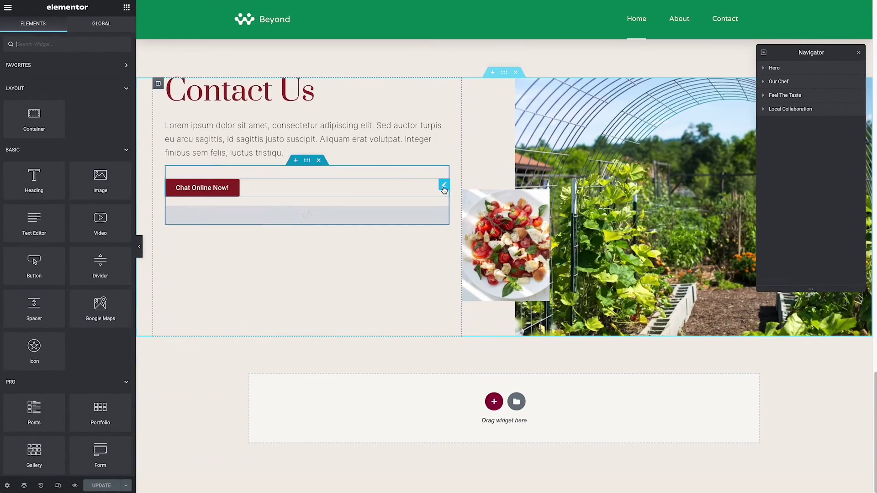
left_click(444, 187)
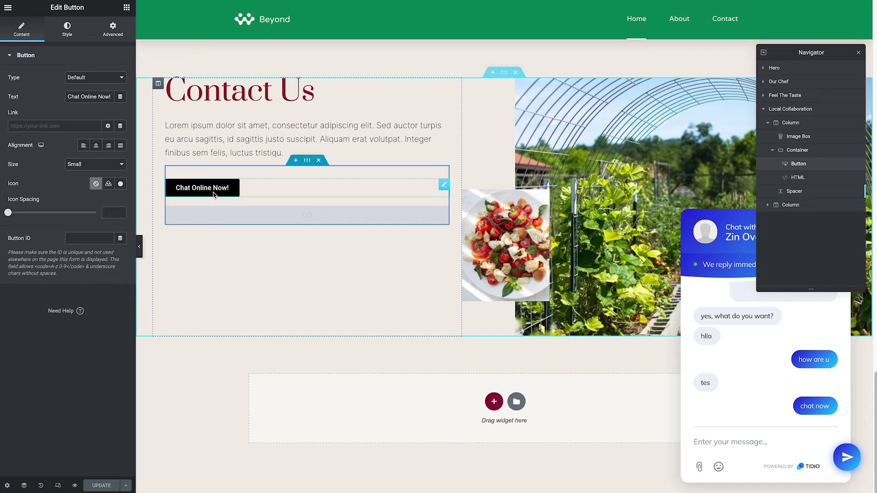
Add the custom CSS rule selector{ cursor: pointer; } to the Chat Online Now! button and update the page.
left_click(67, 127)
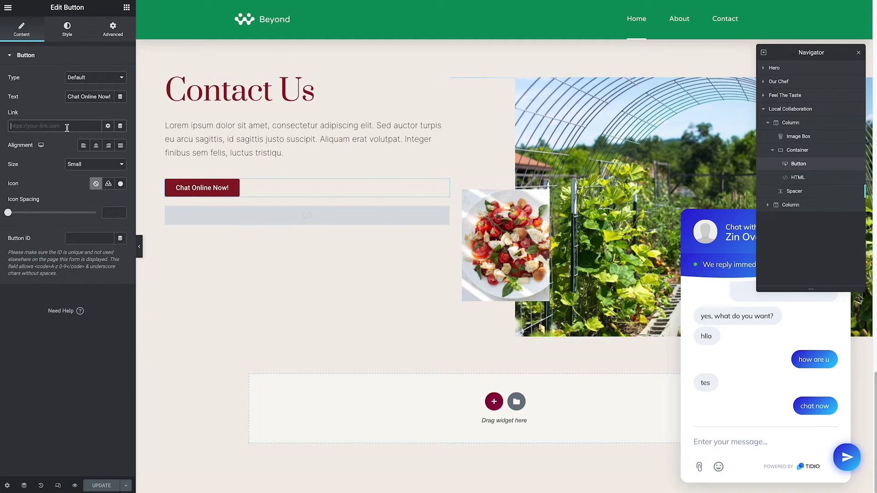
left_click(121, 38)
scroll(91, 357, "down", 3)
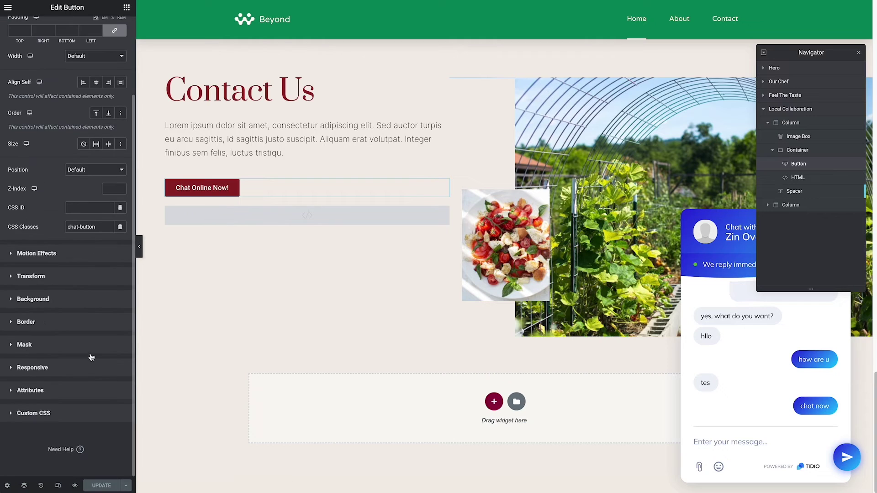
left_click(72, 417)
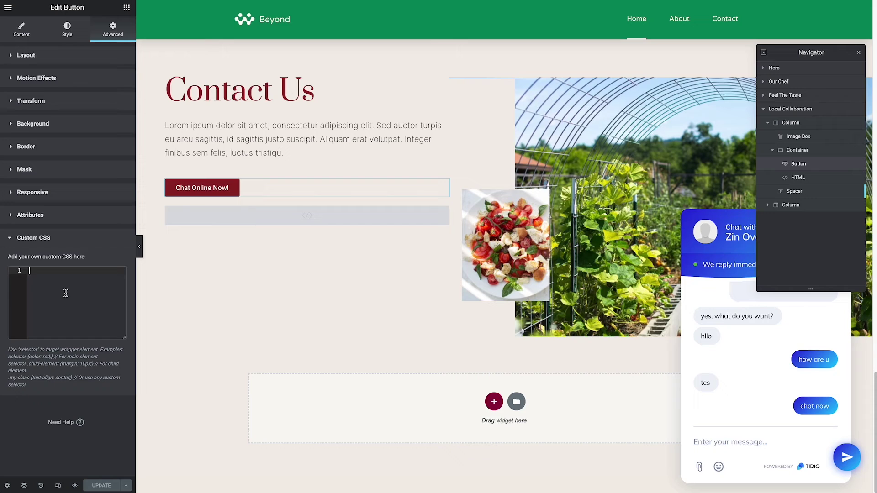
type("sl")
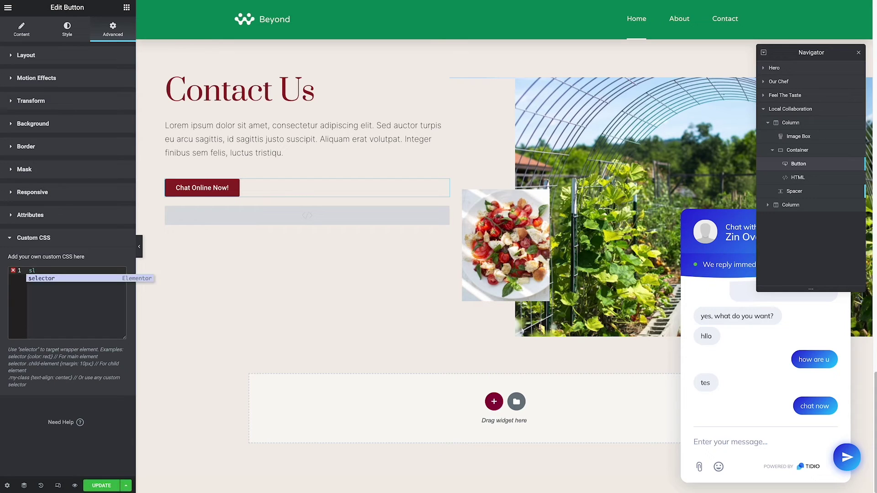
key("Return")
type("{}")
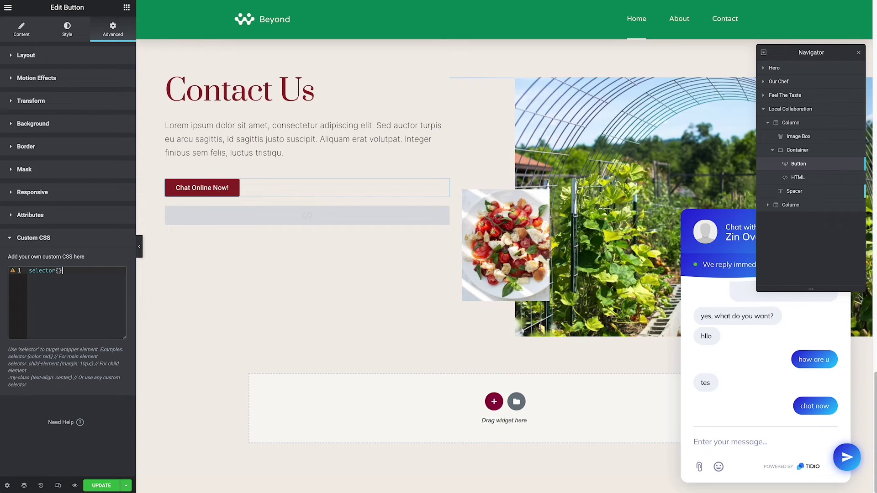
key("Return")
type("cur")
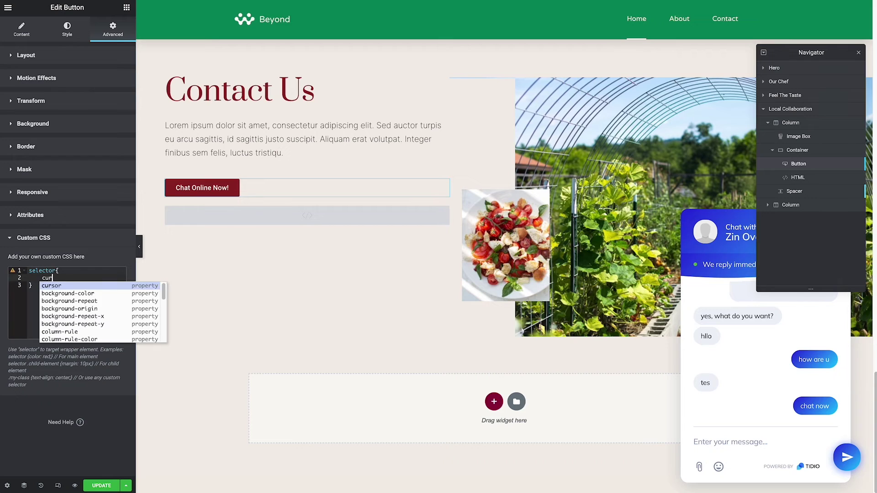
key("Return")
type("po")
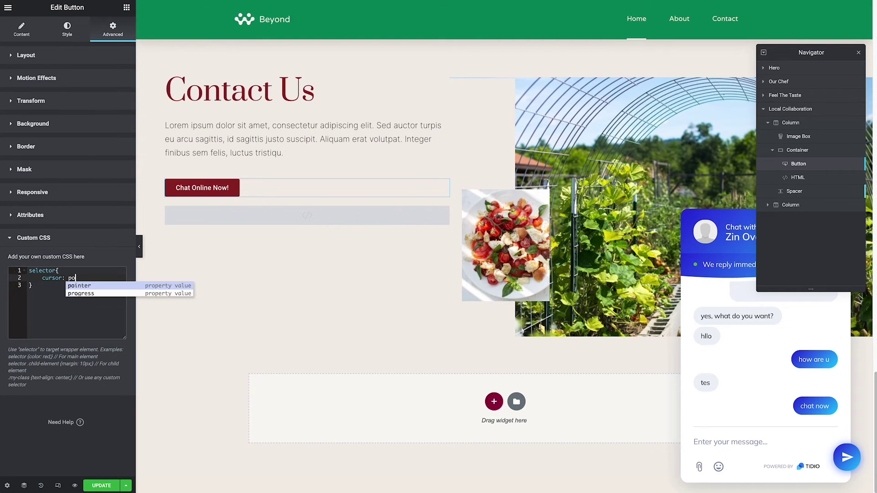
key("Return")
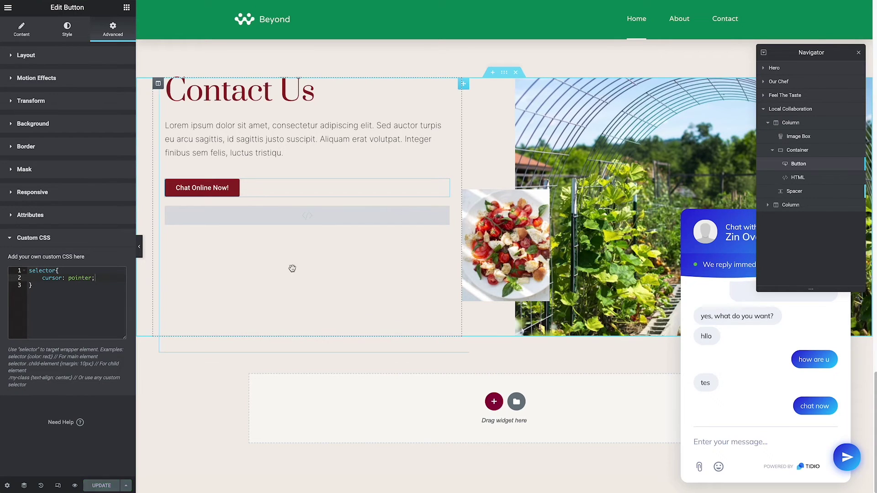
View the live page, test the Chat Online Now! button in the Contact Us section, close the chat window and test the button again.
left_click(10, 9)
left_click(40, 166)
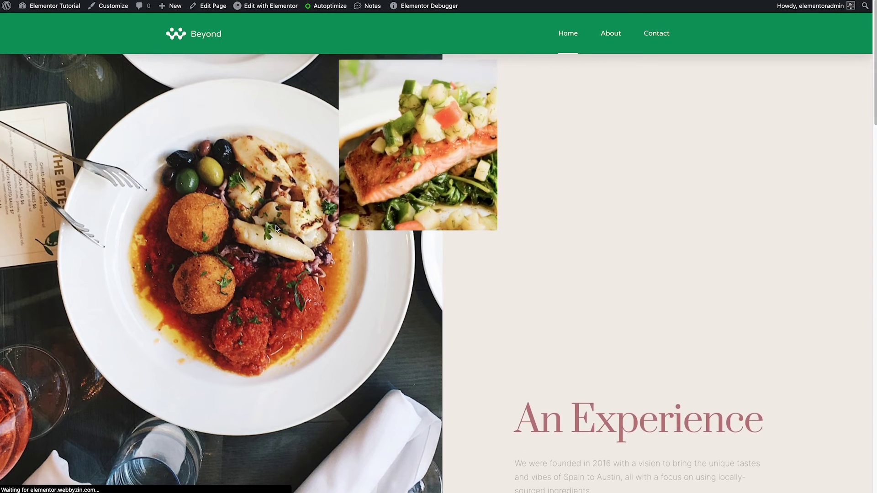
scroll(275, 228, "down", 20)
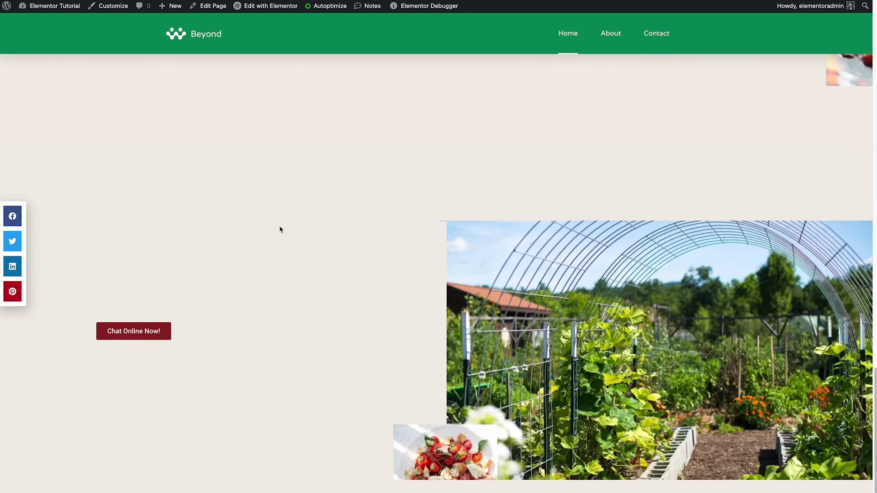
left_click(141, 336)
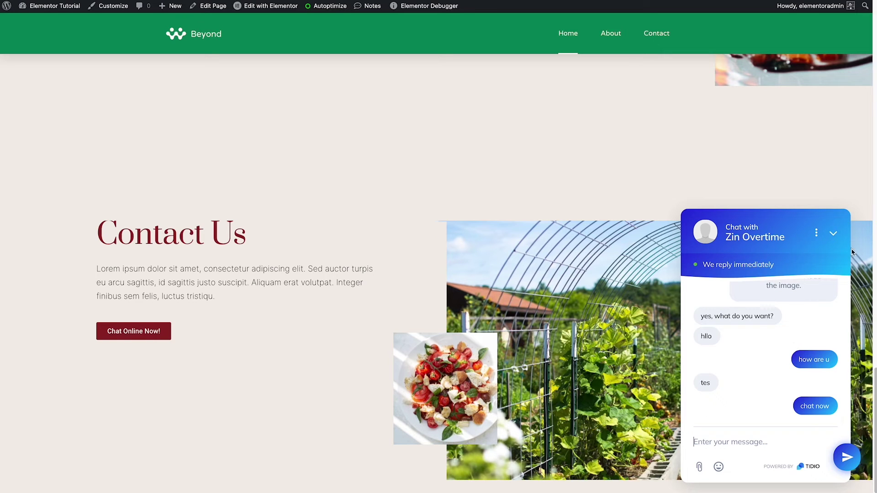
left_click(832, 235)
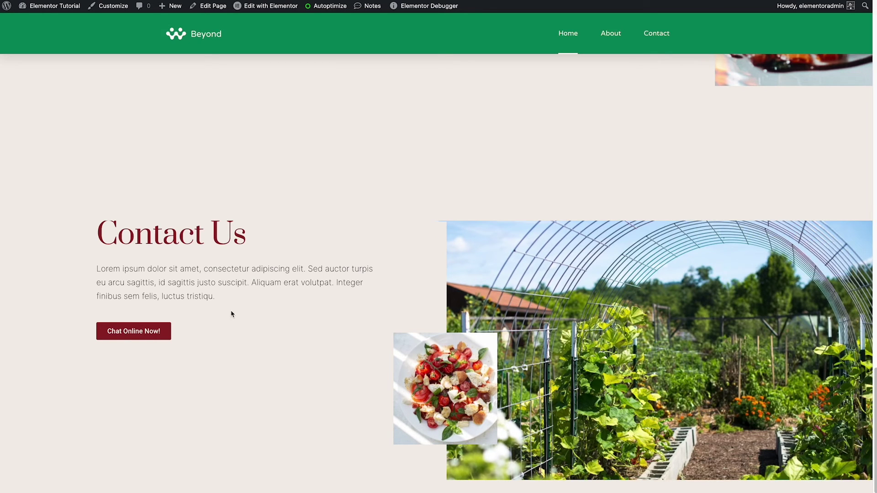
left_click(123, 337)
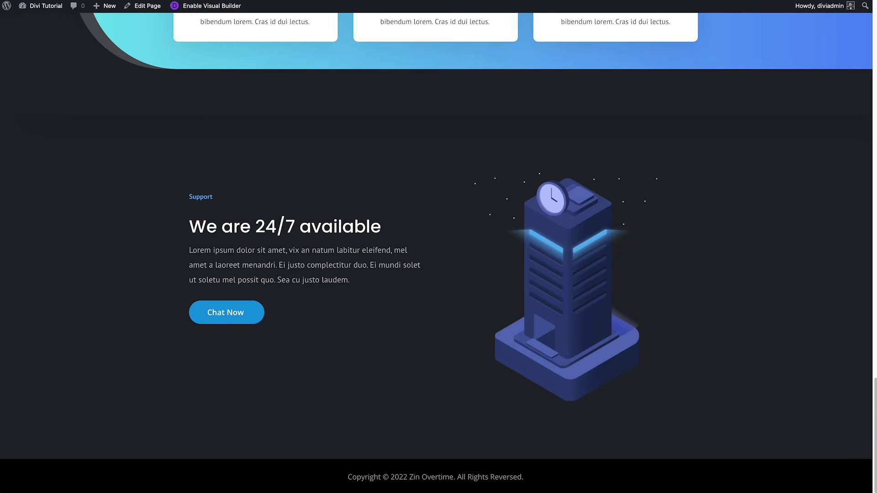
Look over the Divi site's home page and test the Chat Now button in the We are 24/7 available section.
scroll(367, 178, "up", 10)
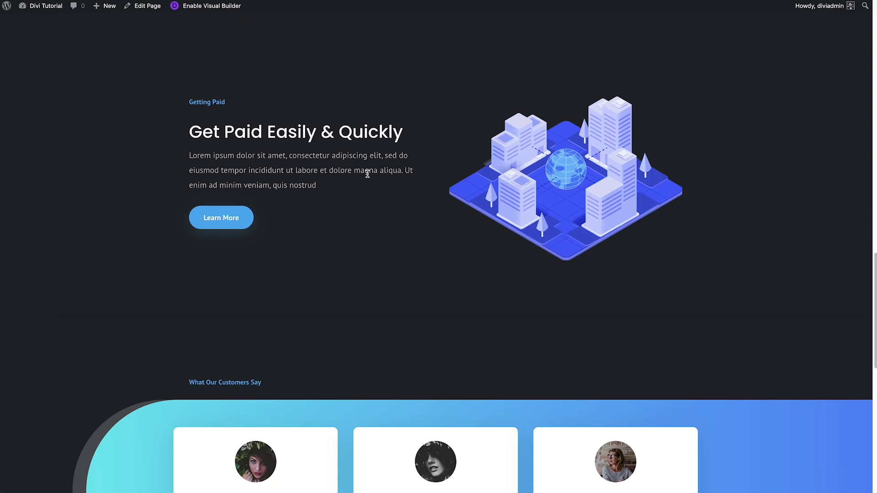
scroll(366, 175, "down", 10)
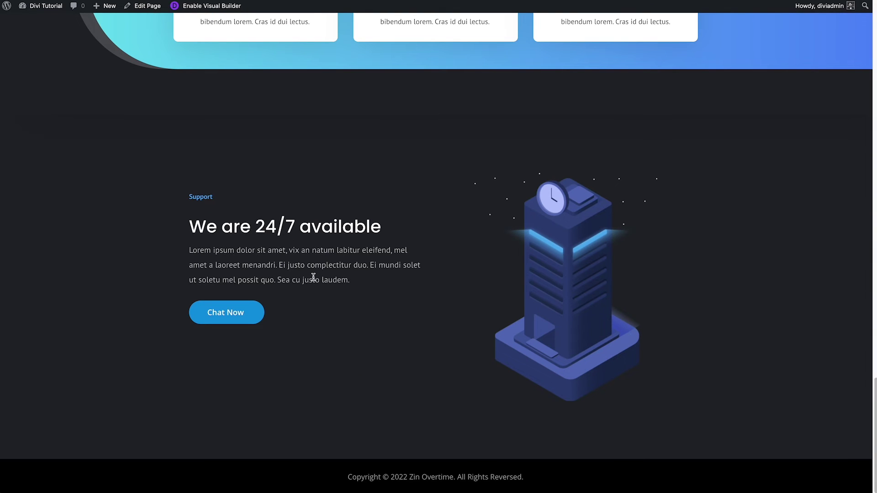
left_click(226, 319)
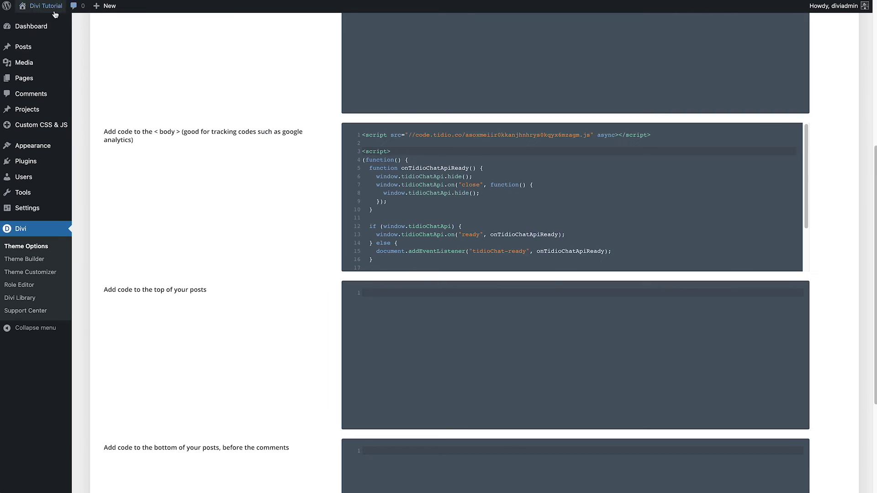
Open the Integration settings in Divi's Theme Options and view the field for code added to the body.
mouse_move(13, 7)
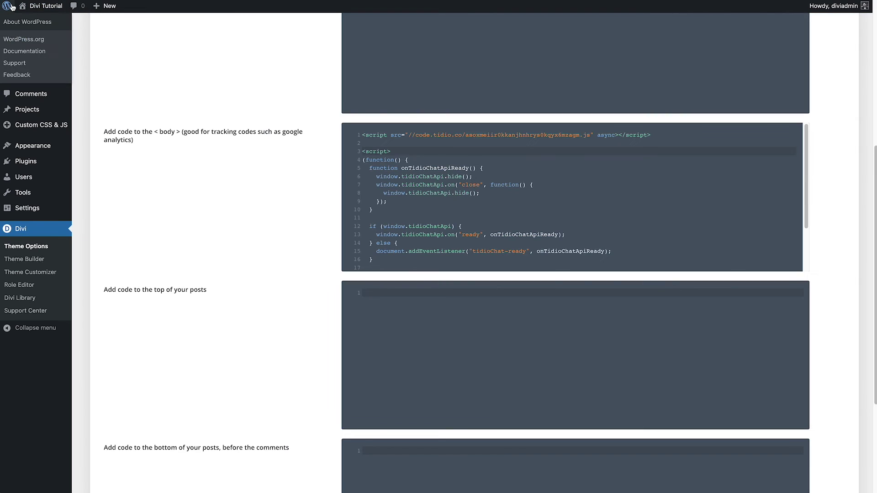
left_click(32, 247)
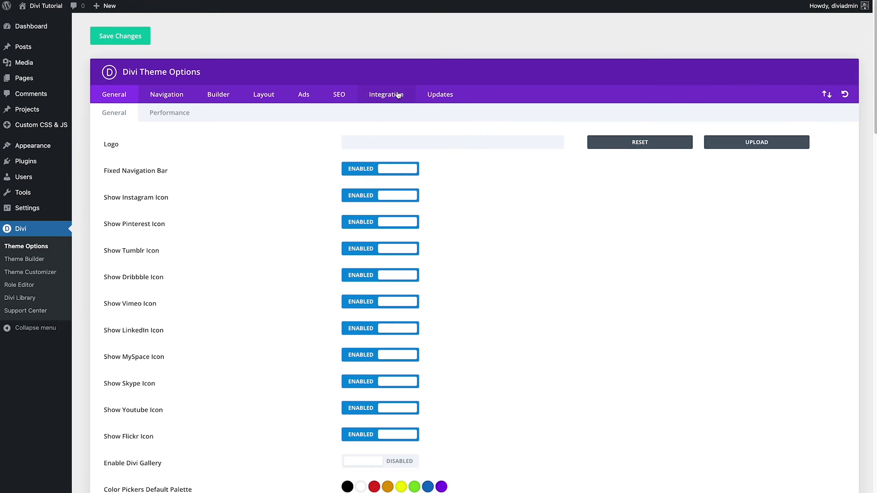
left_click(398, 95)
scroll(496, 203, "down", 2)
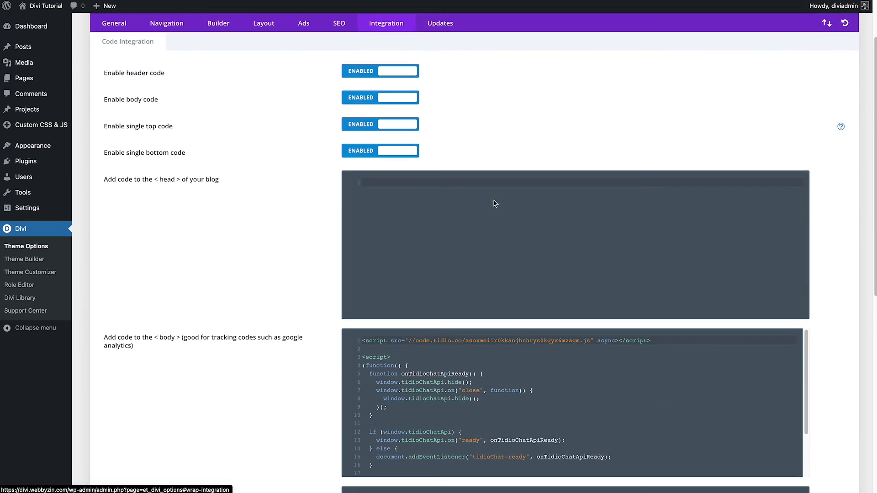
scroll(495, 203, "down", 5)
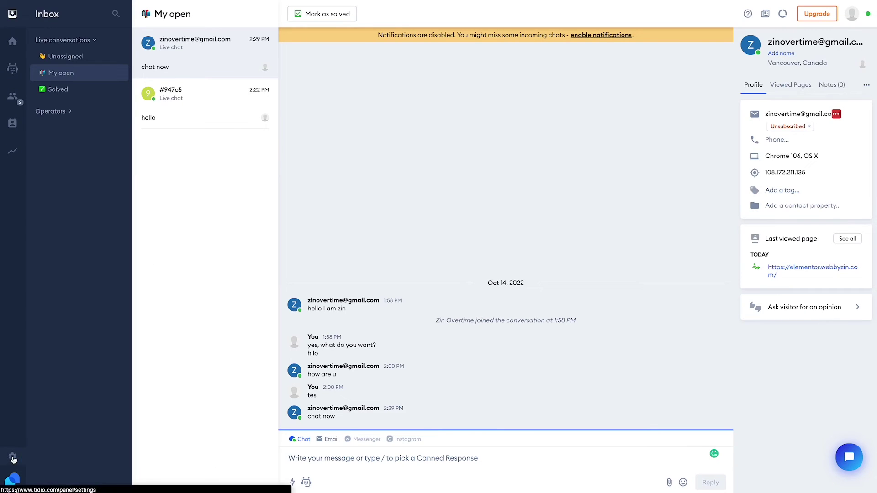
Switch to the Tidio panel, open the WordPress installation code in the live chat settings, and select the script snippet.
left_click(12, 457)
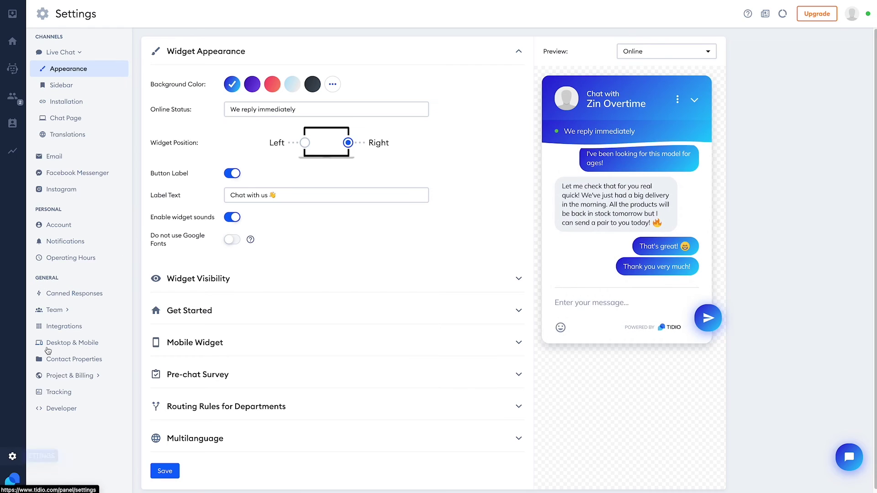
left_click(73, 103)
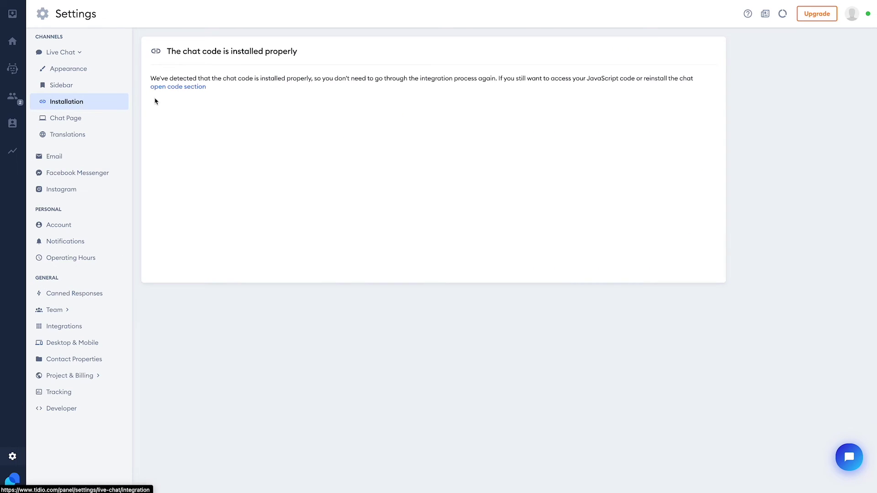
left_click(177, 88)
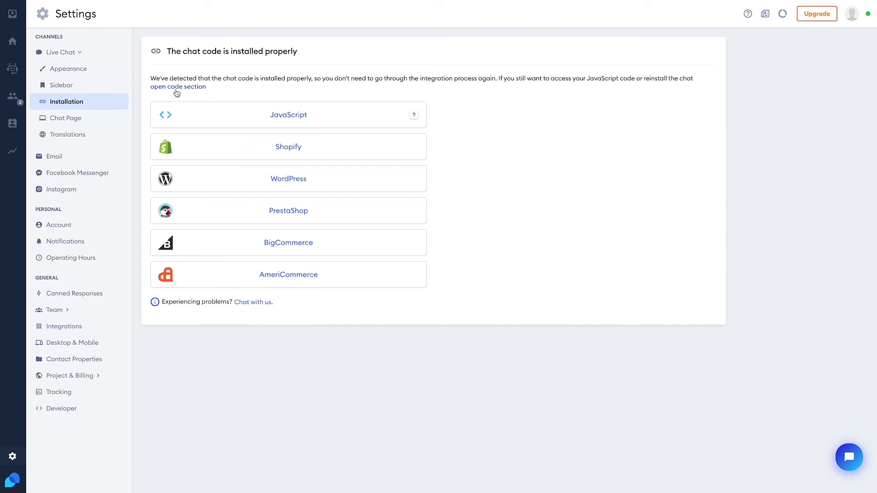
left_click(244, 190)
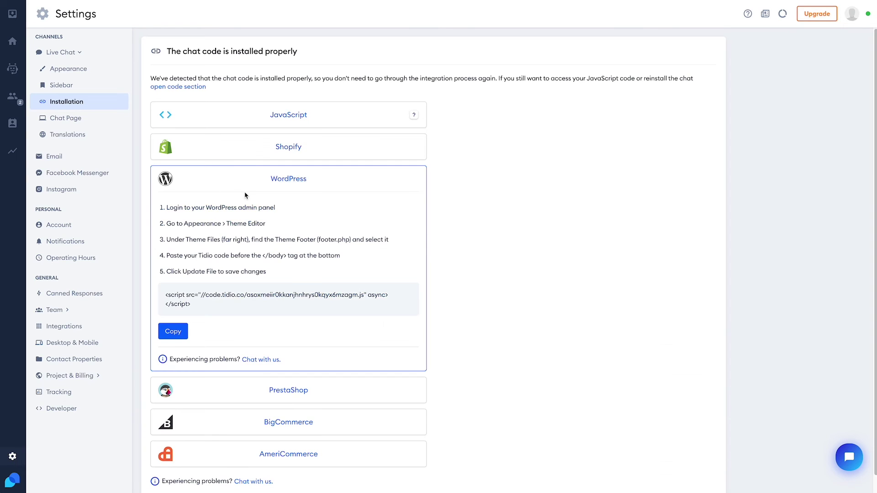
left_click_drag(199, 310, 169, 291)
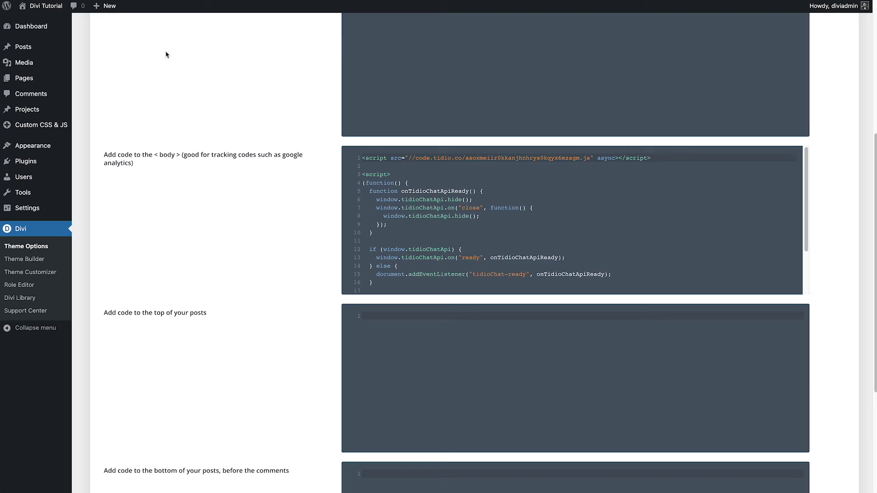
Return to Divi's Integration settings and examine the Tidio snippet on the first line of the body code field.
scroll(332, 164, "up", 3)
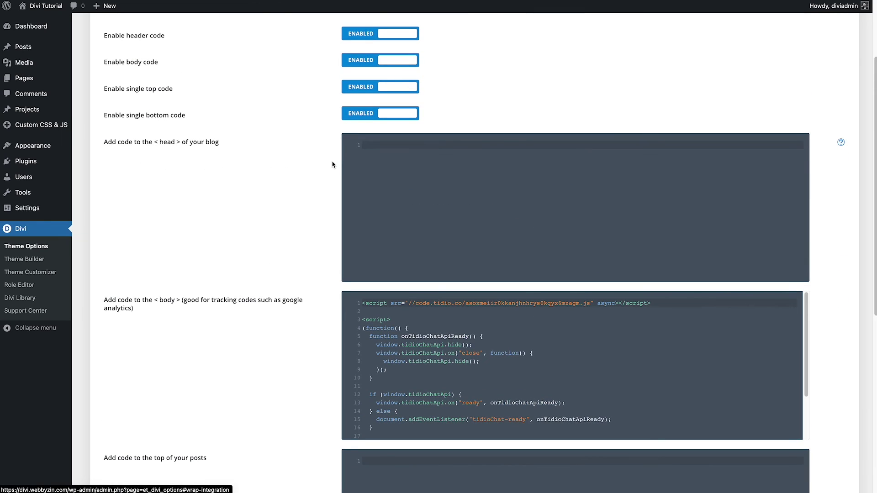
scroll(333, 164, "up", 3)
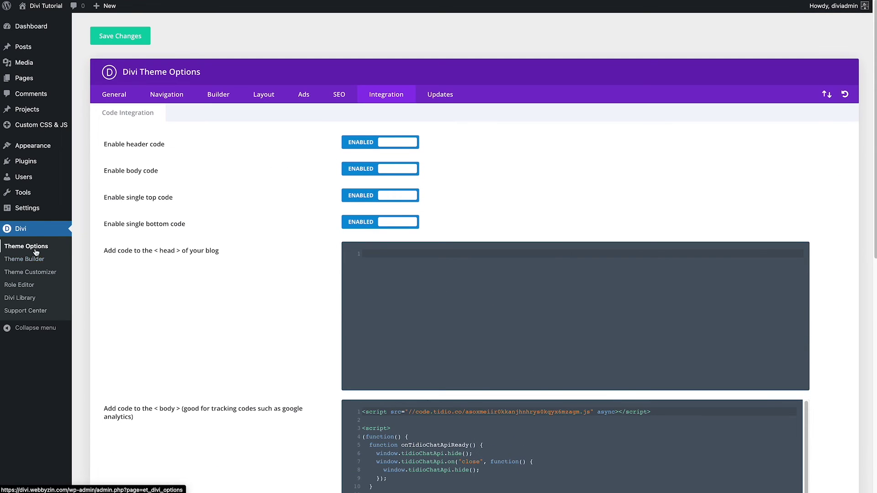
scroll(402, 109, "down", 4)
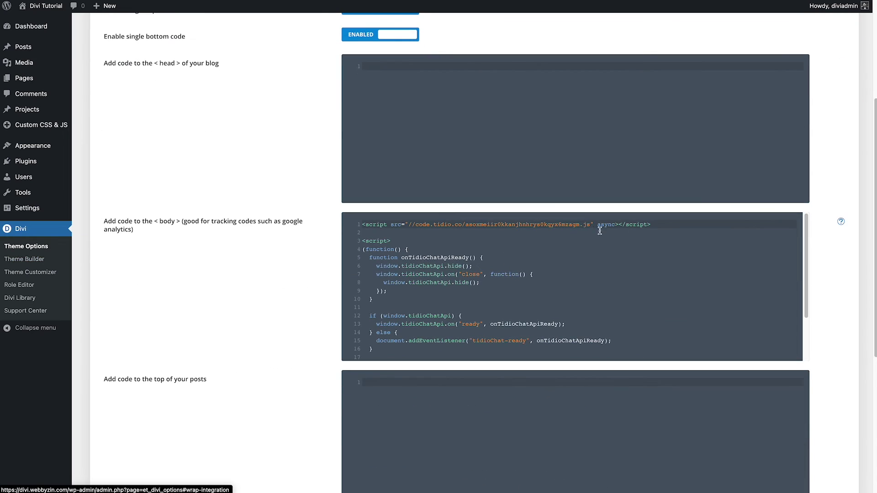
left_click(662, 227)
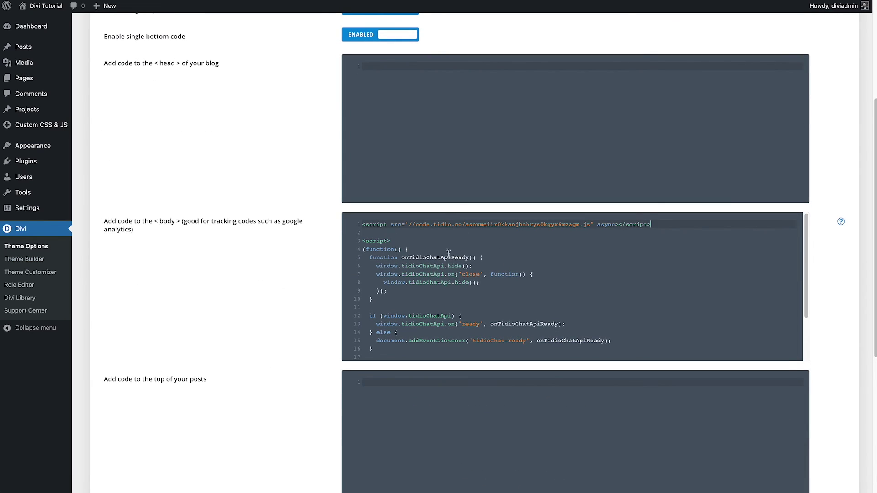
scroll(448, 254, "down", 4)
scroll(448, 254, "up", 4)
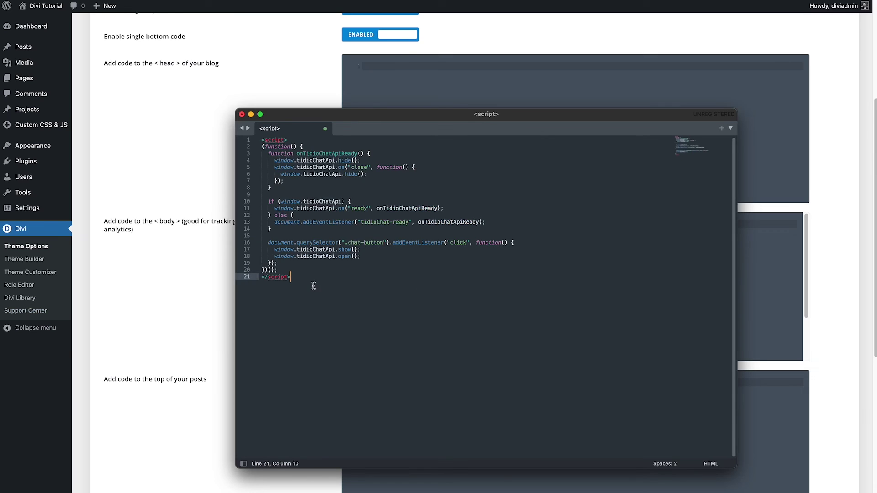
Select the whole chat-button script in the text editor and compare it with the script in Divi's body code field.
left_click_drag(314, 286, 243, 134)
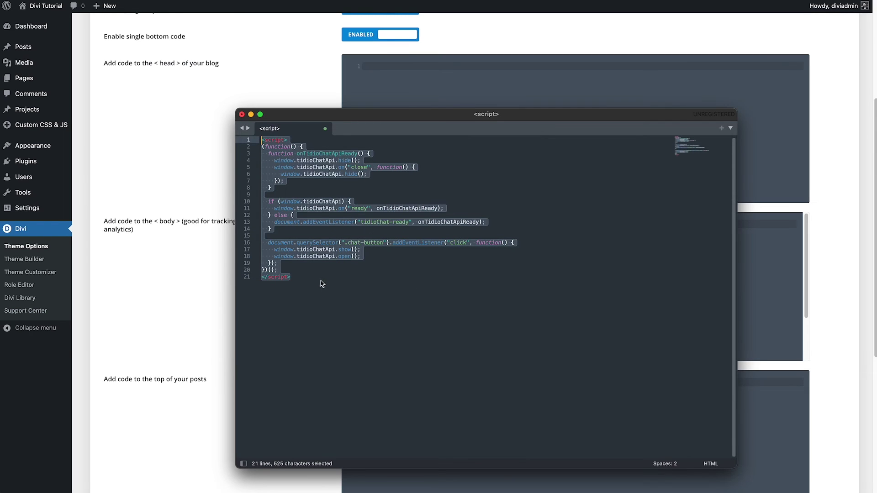
left_click(767, 287)
scroll(444, 320, "down", 4)
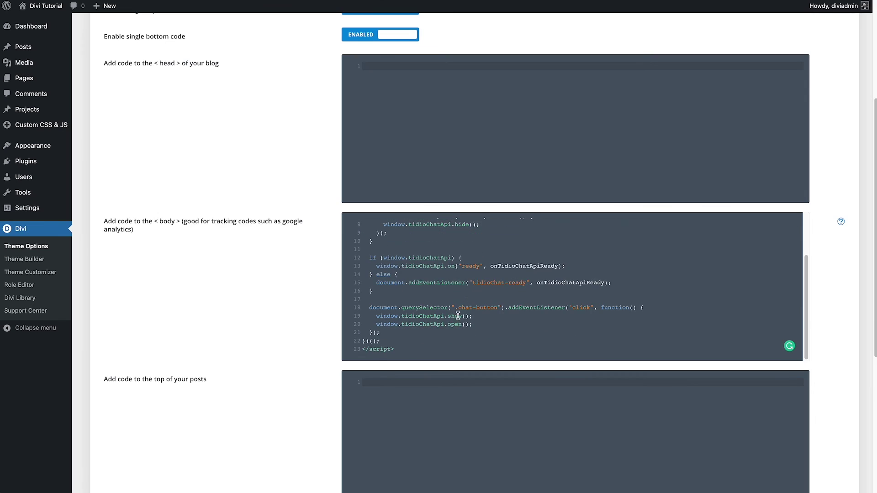
scroll(444, 320, "up", 3)
scroll(444, 320, "down", 3)
scroll(424, 336, "up", 4)
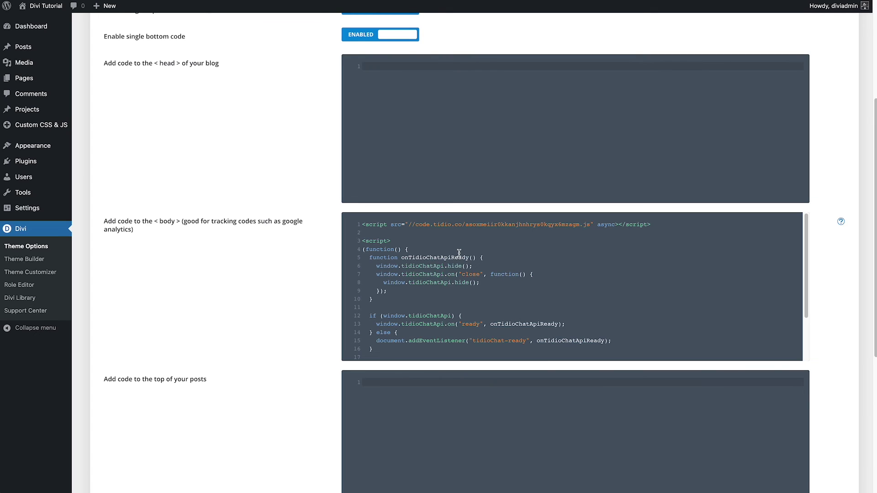
scroll(459, 252, "down", 1)
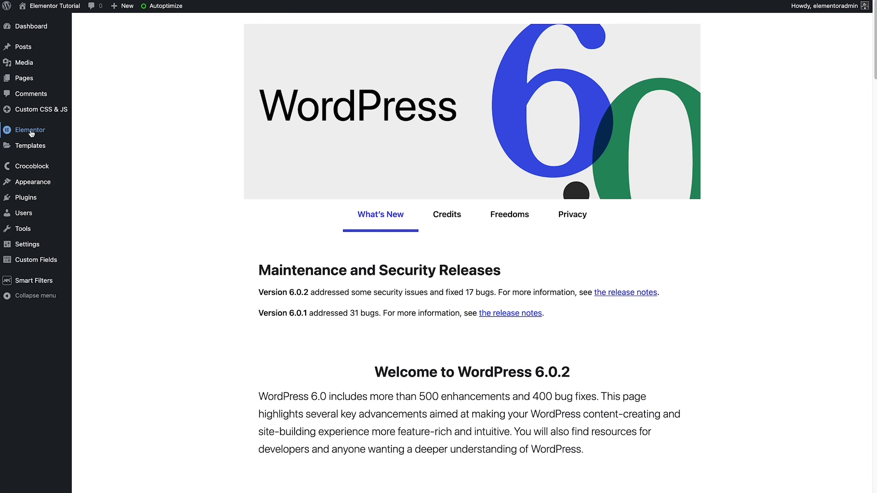
Open the Code for Tidio entry in Elementor's Custom Code for editing and compare it with Divi's body code field.
mouse_move(29, 131)
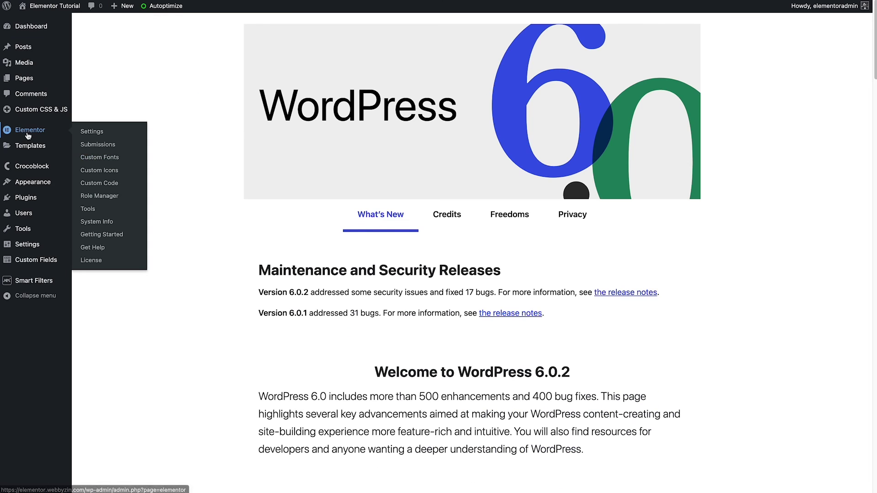
left_click(100, 183)
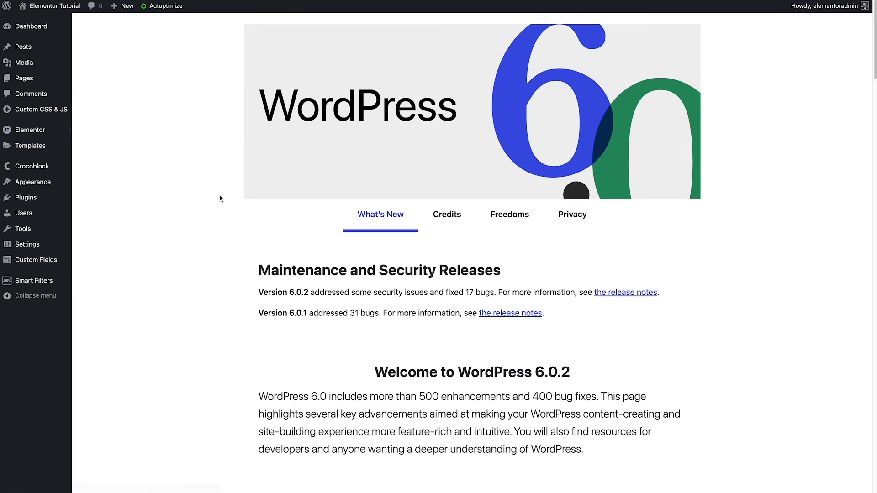
mouse_move(106, 242)
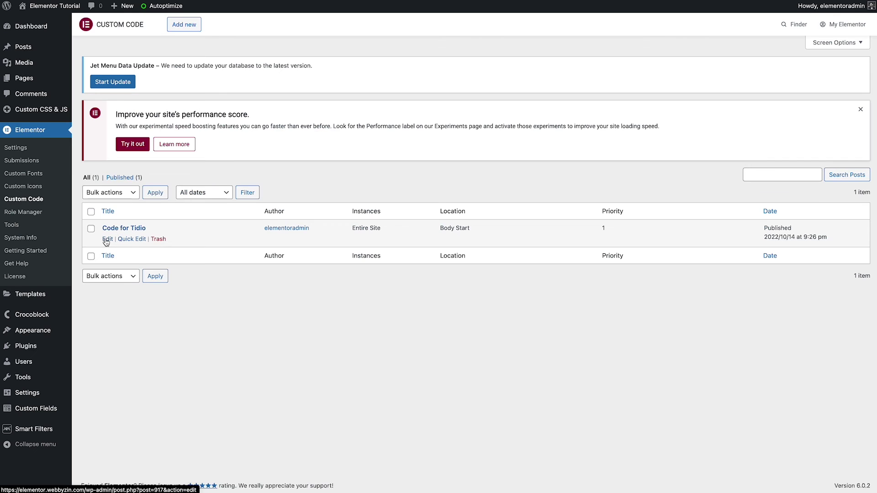
left_click(107, 239)
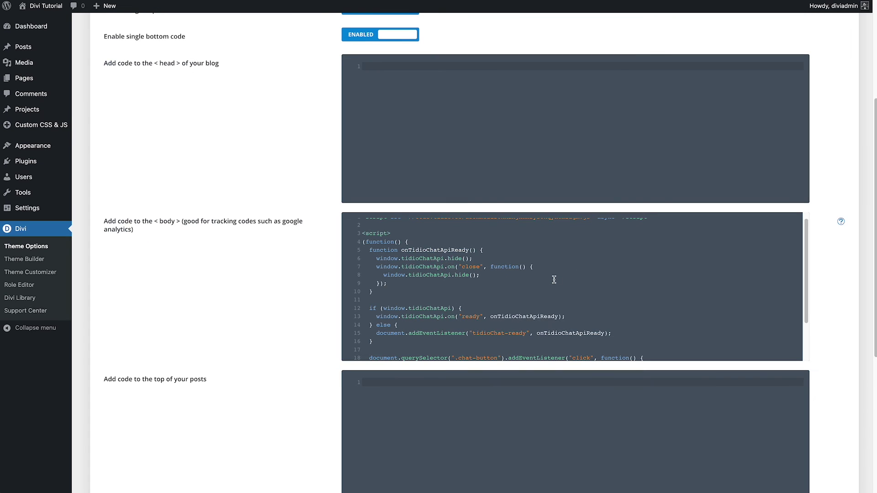
key("ctrl+v")
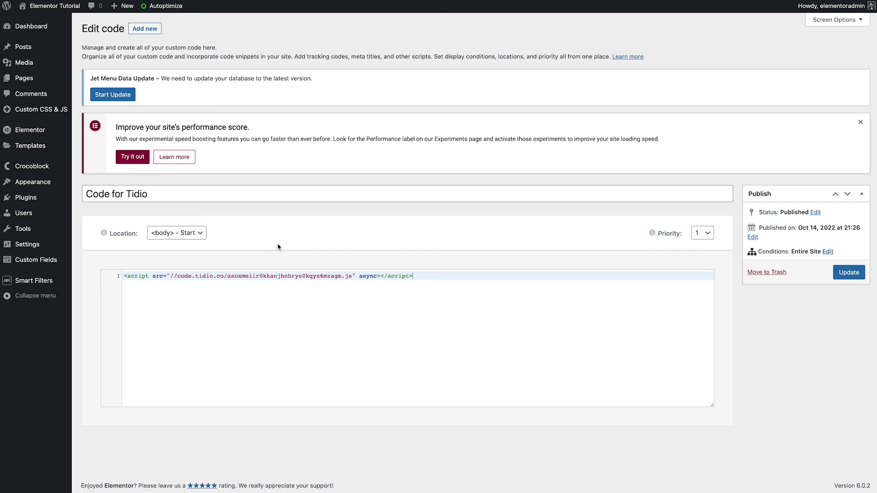
Visit the Elementor site's front end and look through the home page down to its lower sections.
left_click(35, 26)
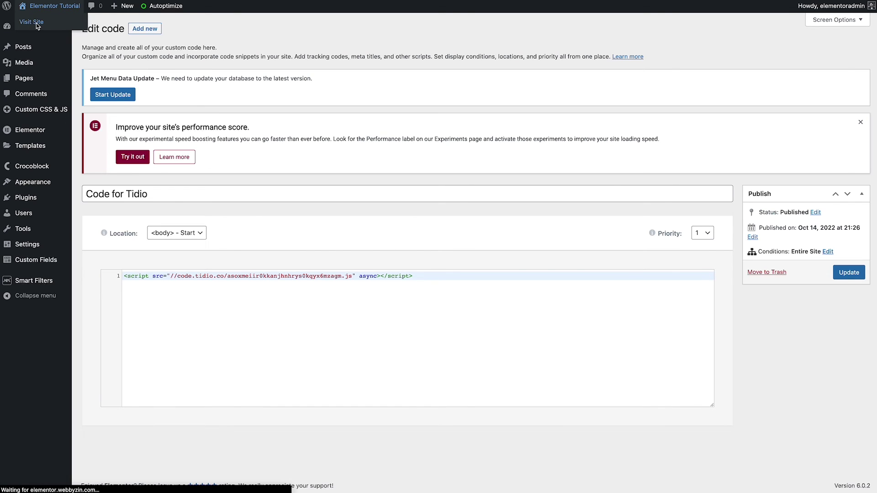
scroll(278, 199, "down", 10)
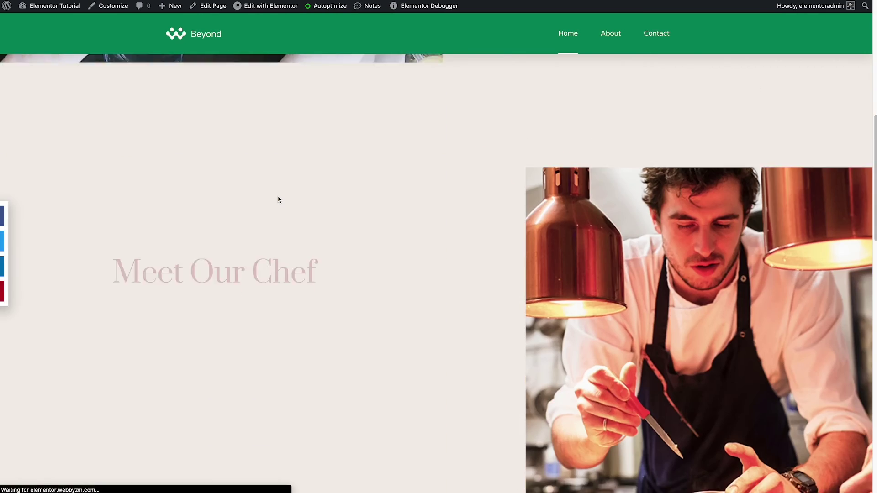
scroll(278, 199, "down", 15)
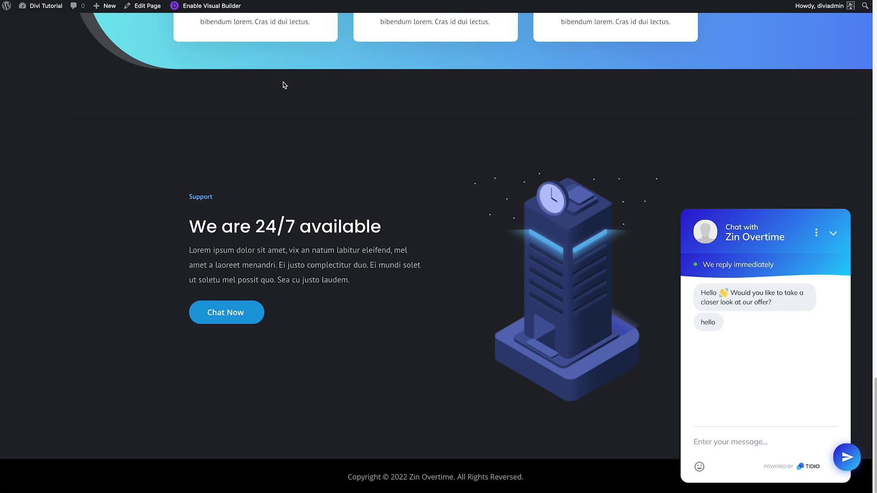
Close the chat window on the Divi page and review the whole chat-button script in Theme Options' body code field.
left_click(841, 234)
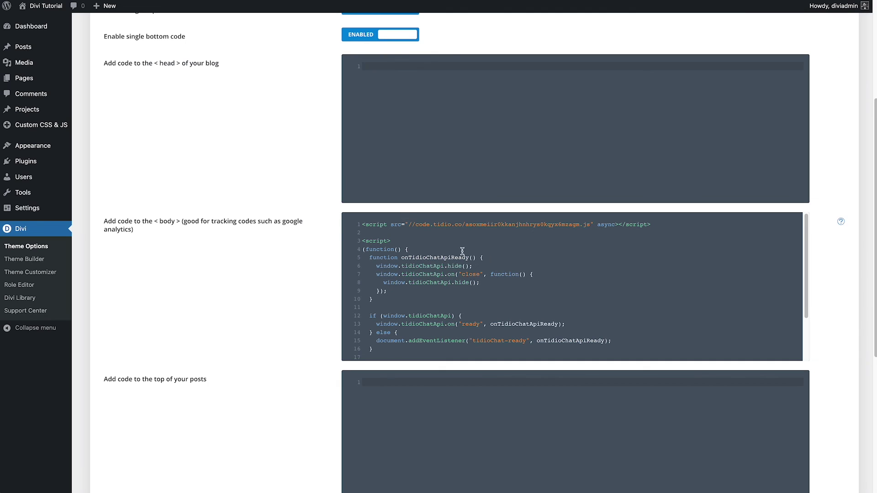
left_click(396, 355)
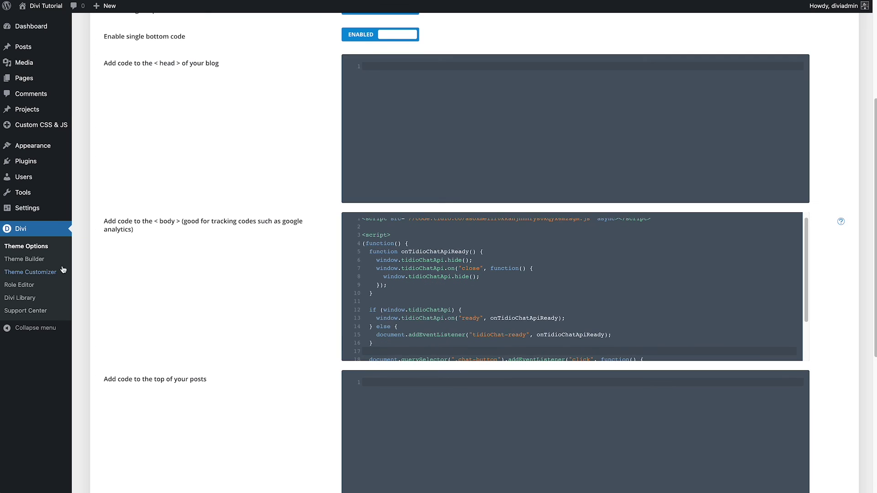
scroll(477, 307, "down", 2)
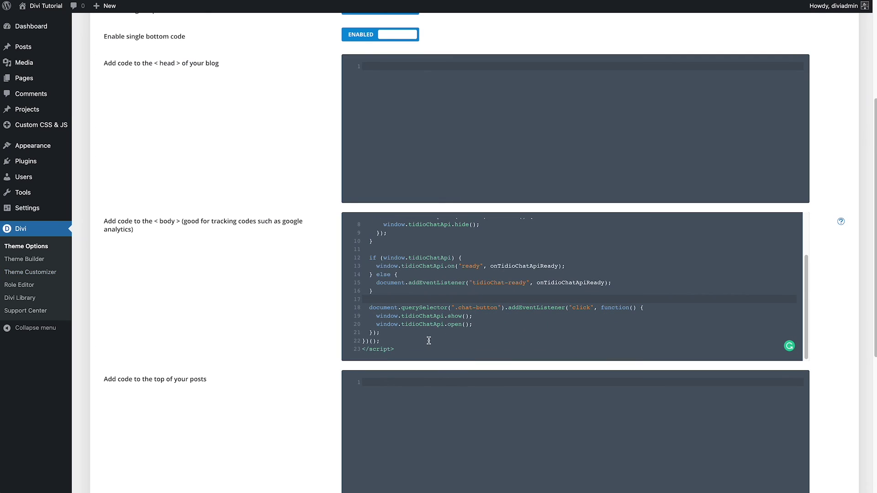
scroll(428, 340, "up", 2)
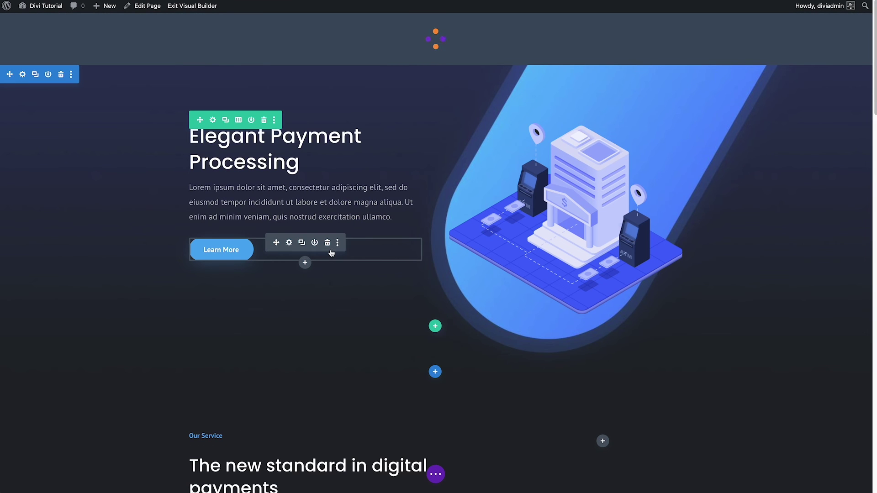
Open the text settings of the Chat Now module in the Support section and examine its body text.
scroll(332, 253, "down", 6)
scroll(330, 249, "down", 20)
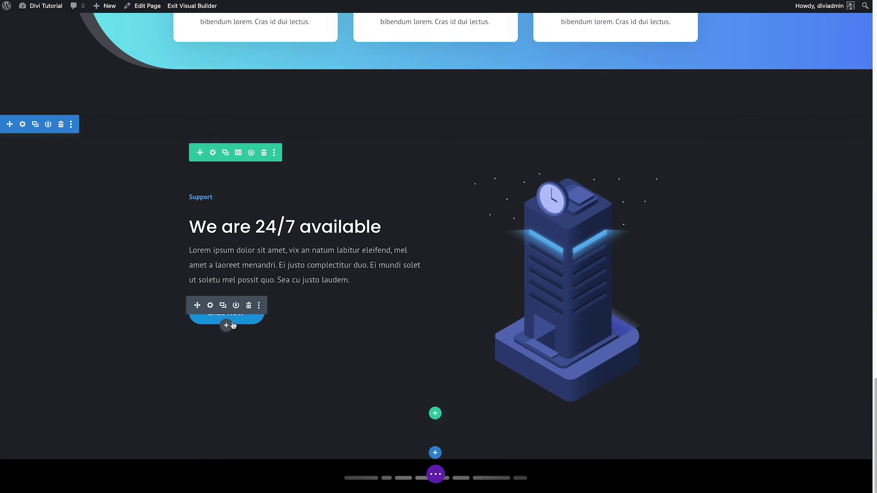
left_click(211, 305)
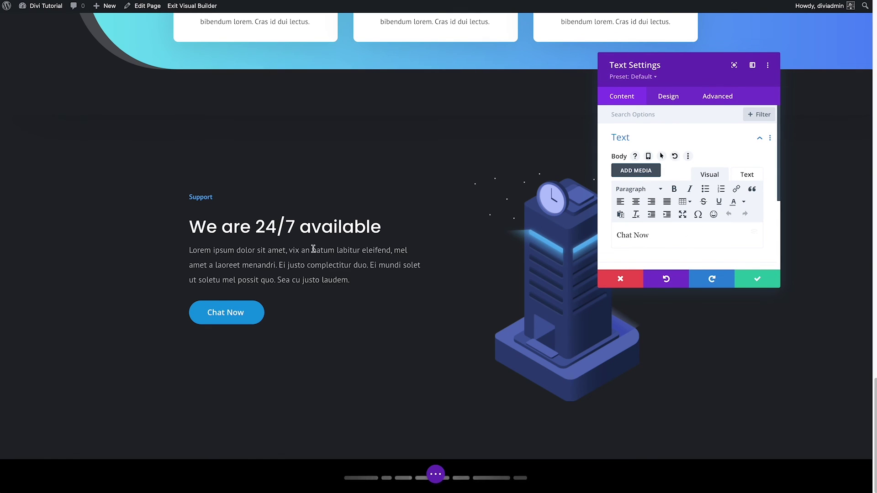
scroll(303, 248, "up", 7)
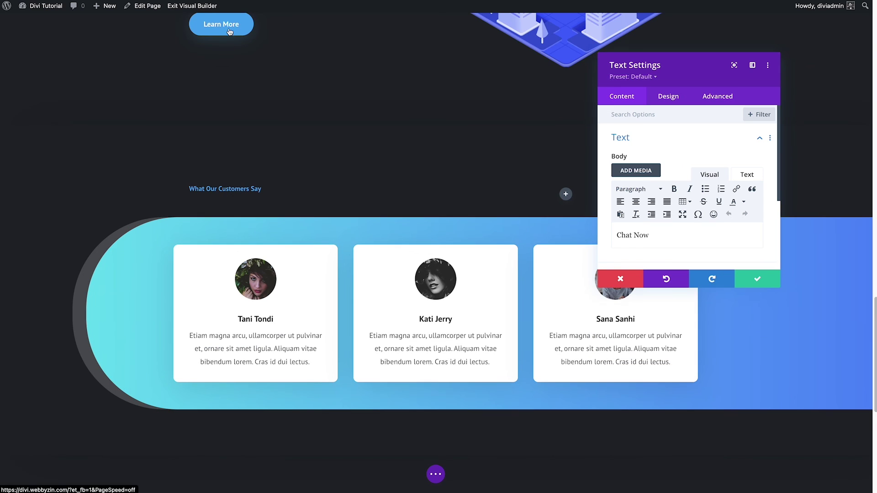
scroll(427, 239, "down", 7)
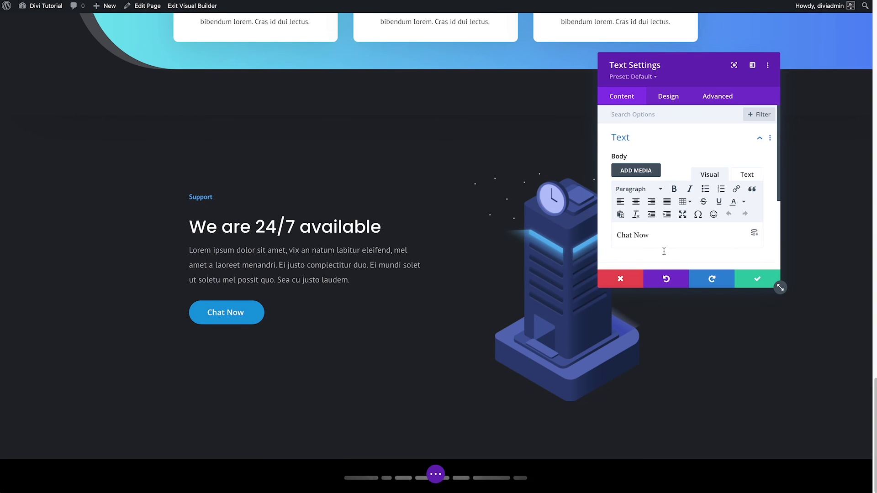
left_click(665, 240)
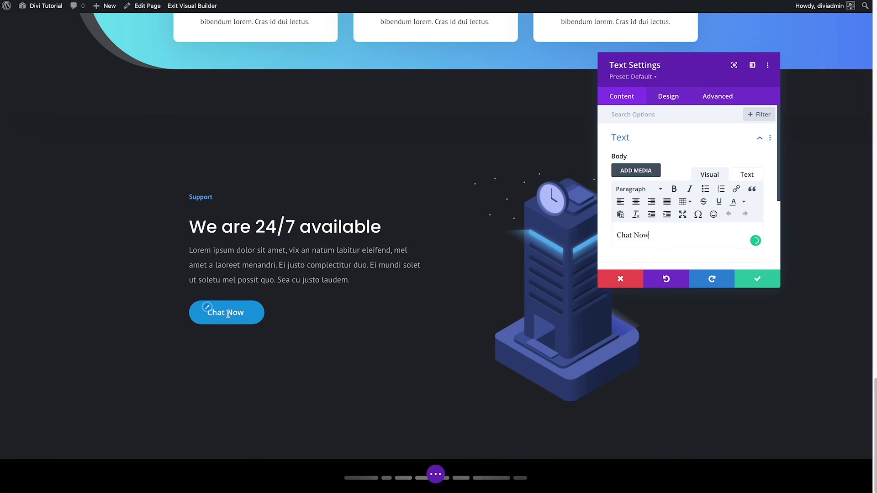
Examine the Chat Now module's advanced settings, checking the custom CSS for the main element and selecting the CSS class.
left_click(724, 101)
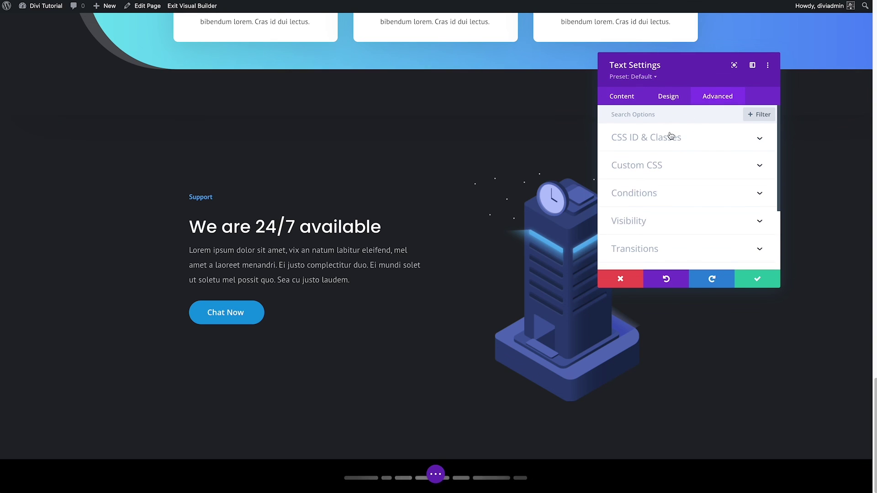
left_click(658, 171)
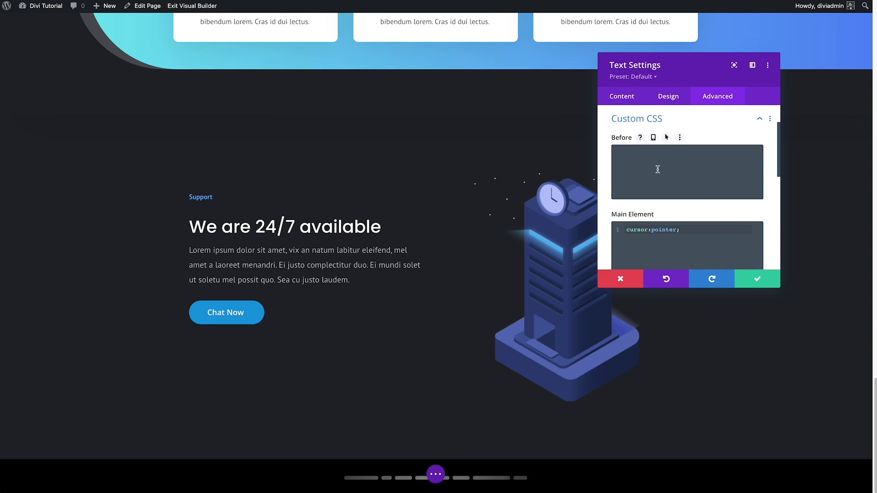
scroll(665, 245, "down", 2)
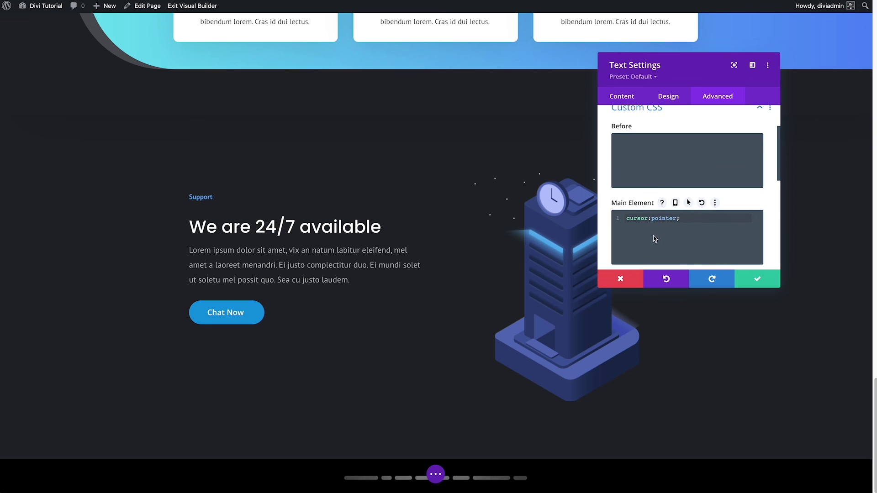
scroll(679, 203, "up", 3)
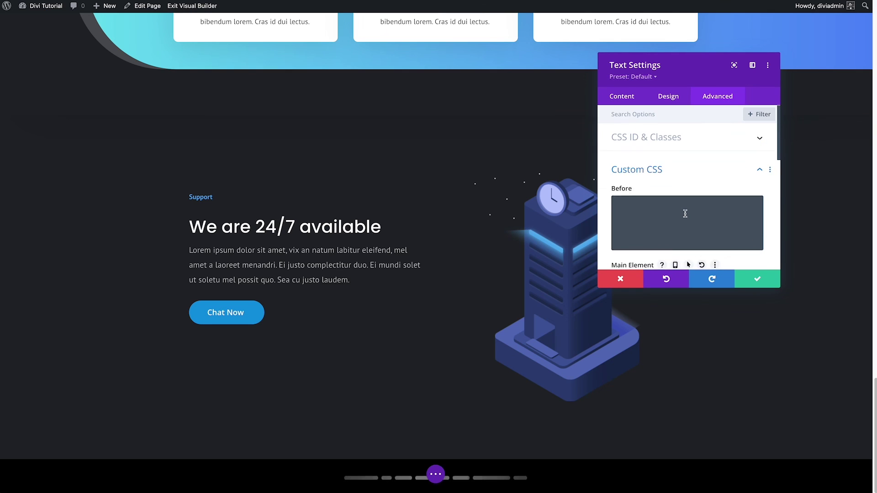
left_click(714, 140)
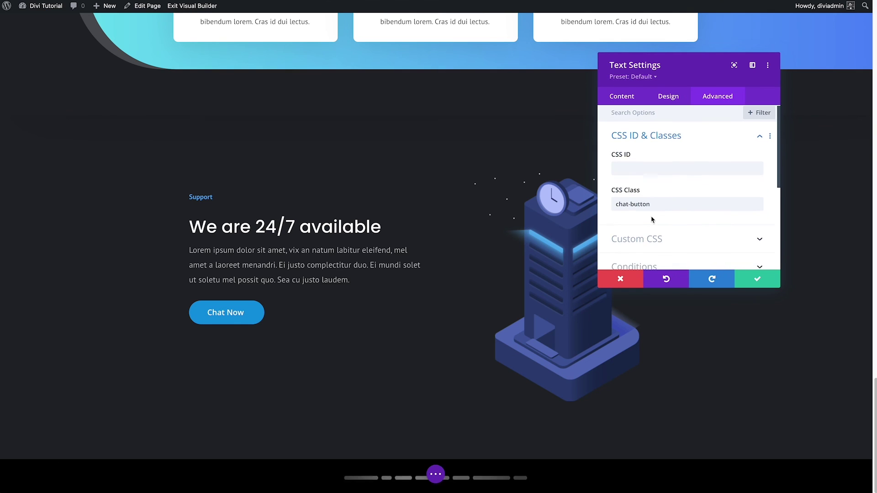
left_click_drag(617, 204, 661, 204)
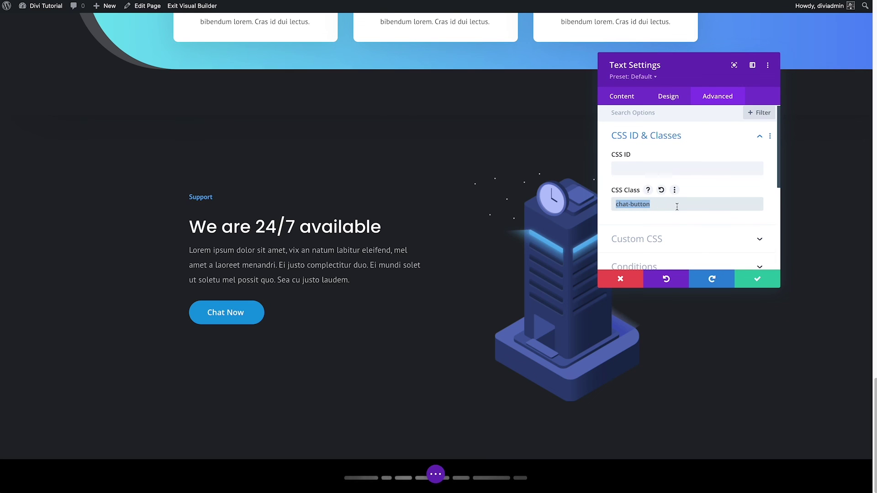
mouse_move(253, 307)
Accept the Chat Now module's settings, save the page, and exit the Visual Builder.
left_click(751, 285)
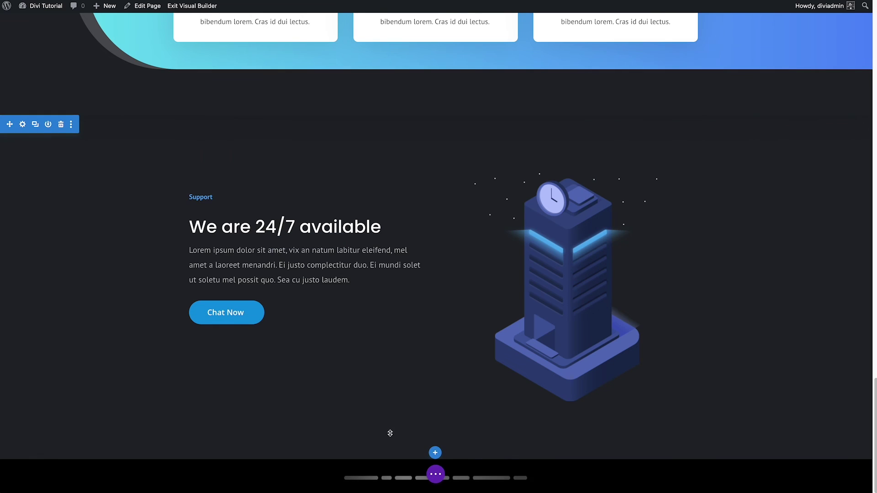
left_click(435, 474)
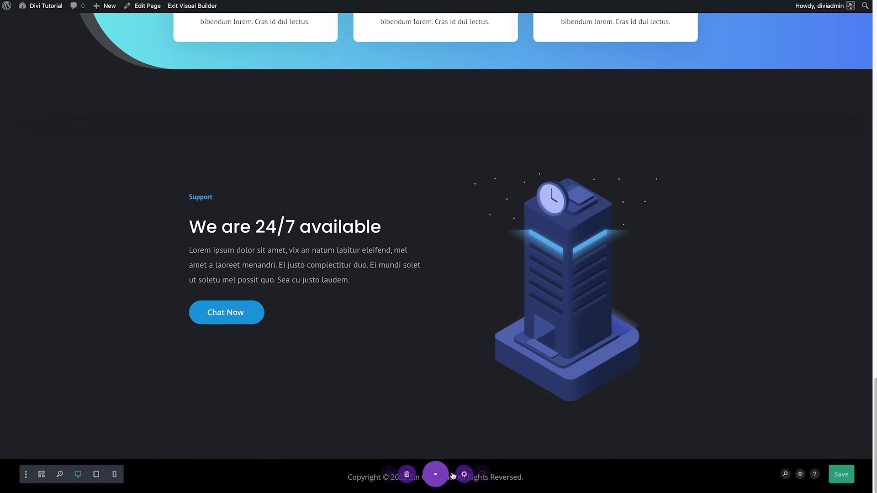
left_click(836, 473)
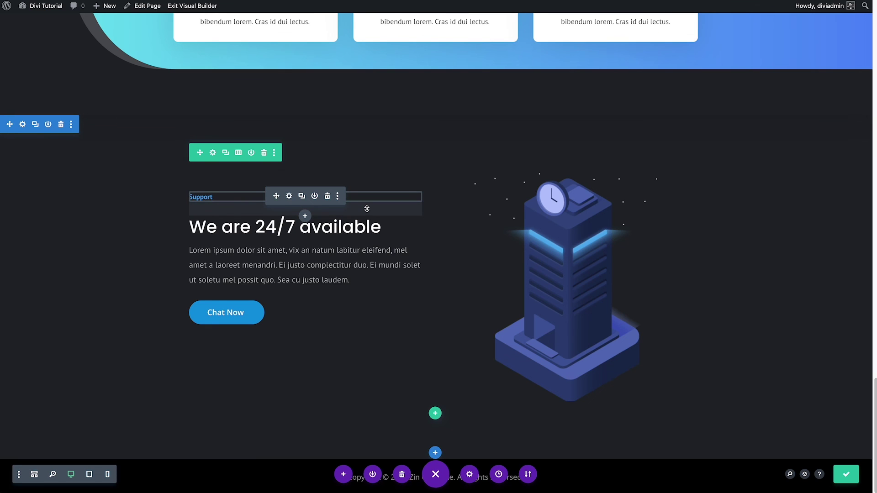
left_click(191, 6)
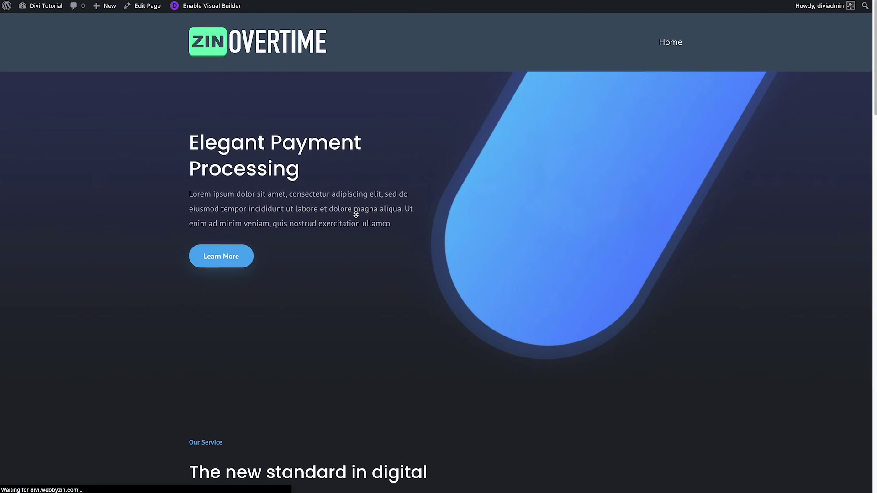
Test the Chat Now button in the Support section of the published Divi page.
scroll(355, 215, "down", 20)
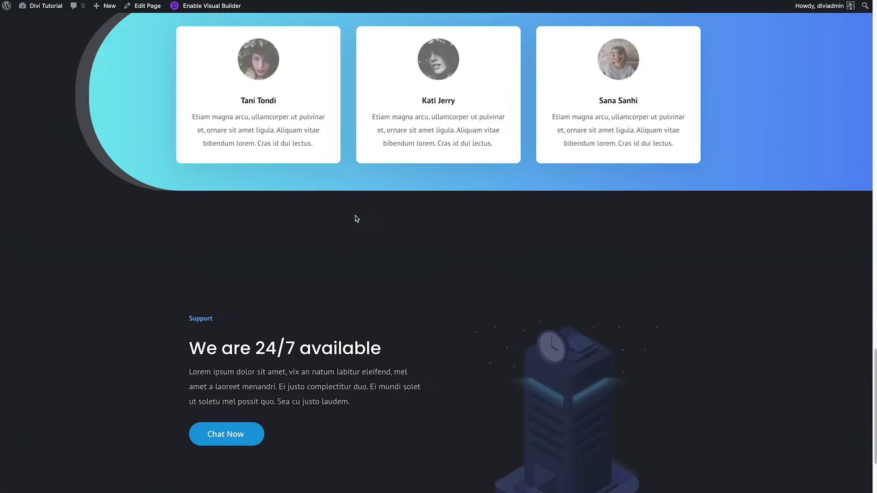
scroll(334, 242, "down", 5)
left_click(200, 313)
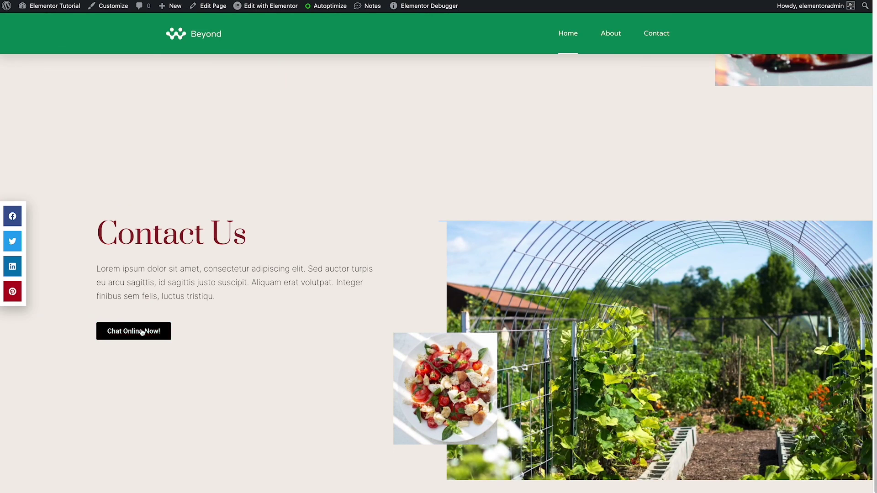
Test the Chat Online Now! button on the Elementor page and close the chat window.
left_click(142, 332)
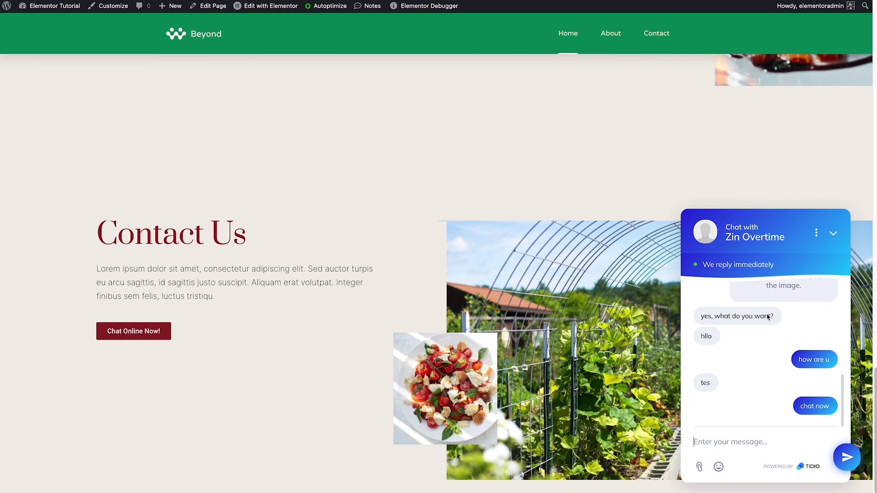
left_click(832, 233)
scroll(452, 248, "up", 4)
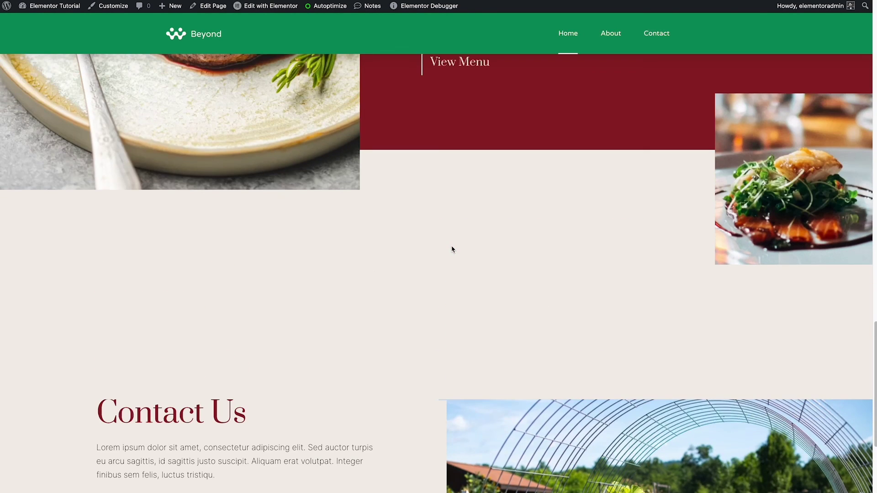
scroll(452, 250, "down", 2)
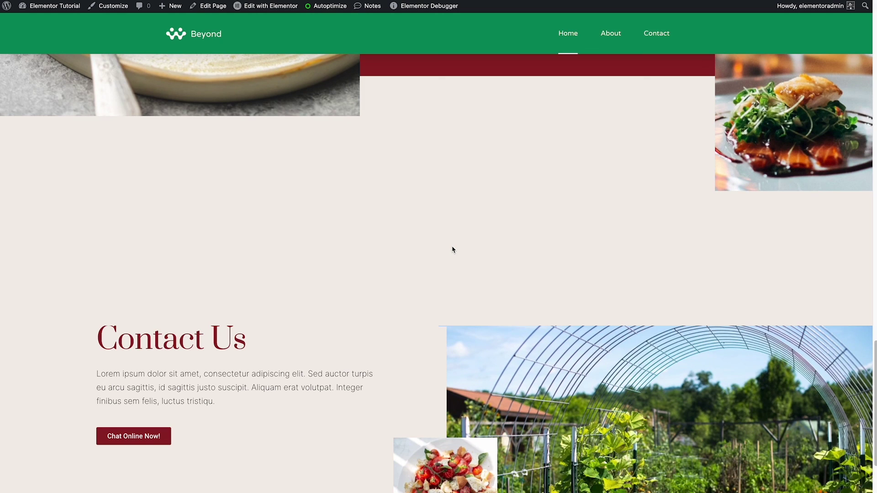